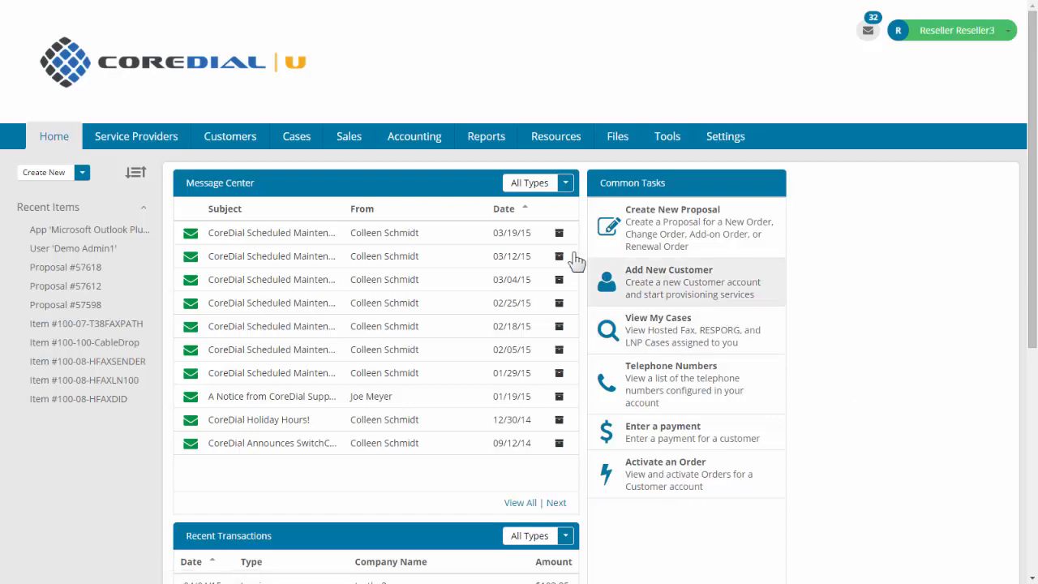
- Open the Service account settings of the customer ABC Company
{"action": "left_click", "coordinate": [231, 137]}
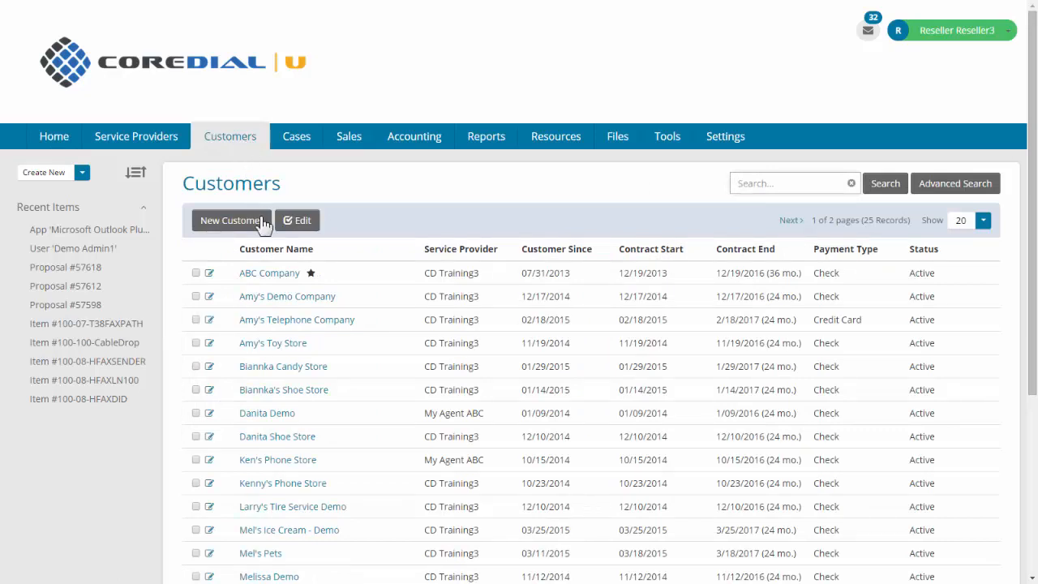
{"action": "left_click", "coordinate": [270, 276]}
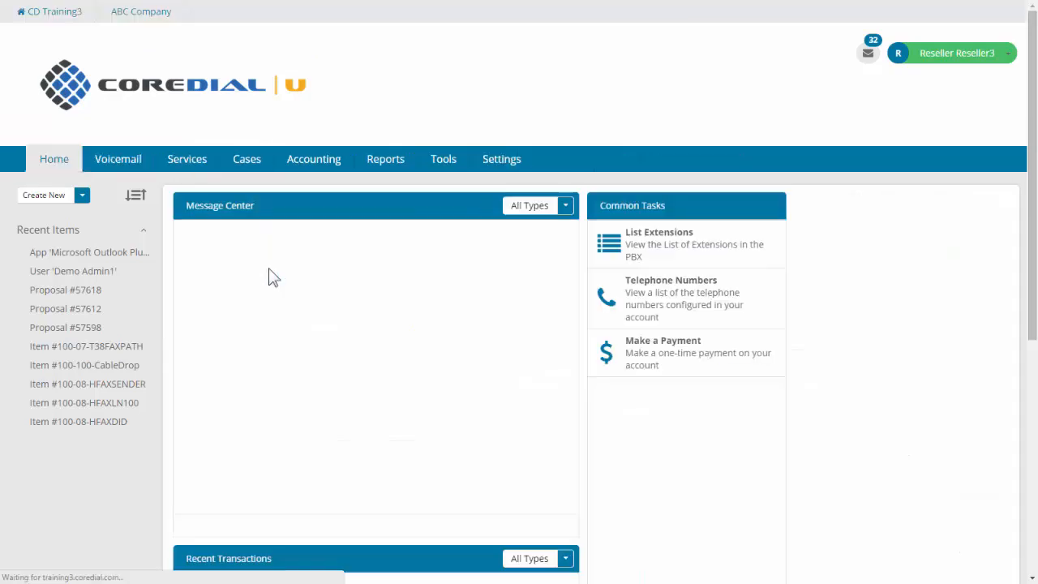
{"action": "left_click", "coordinate": [509, 166]}
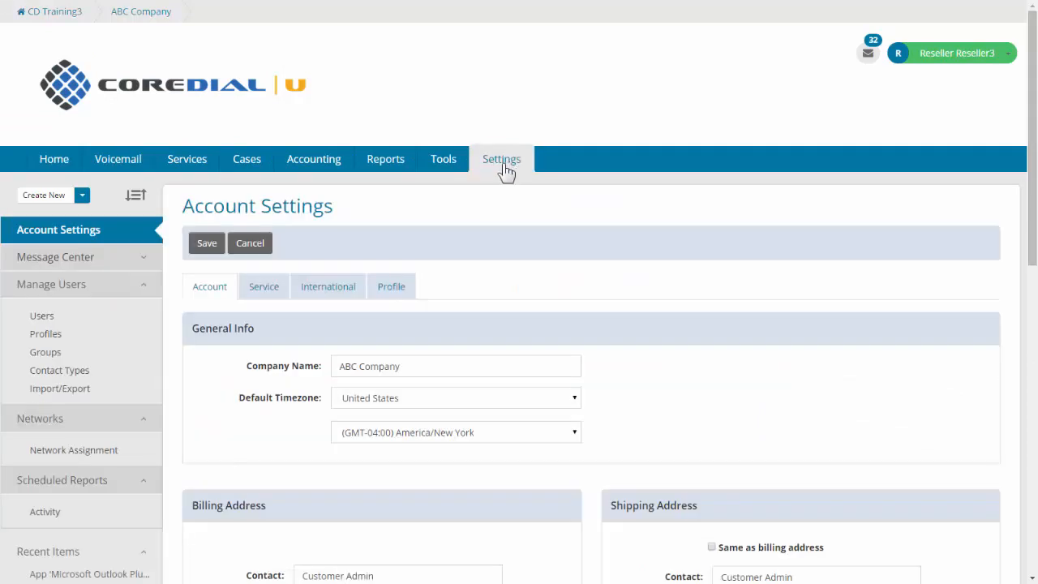
{"action": "left_click", "coordinate": [278, 291]}
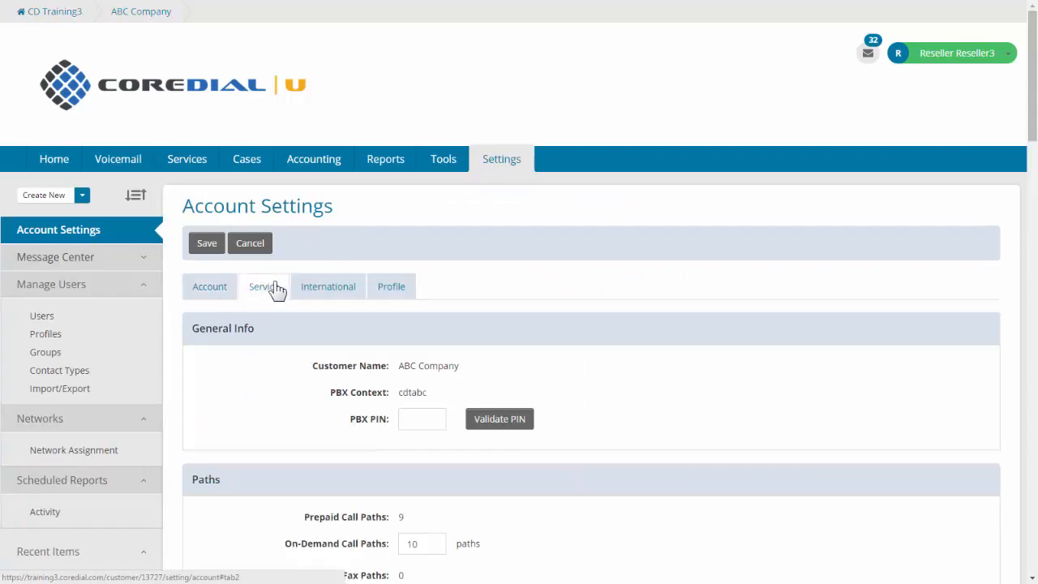
- Set Microsoft Outlook Plugin to Yes among the customer's Apps options and save the account settings
{"action": "scroll", "coordinate": [275, 288], "scroll_direction": "down", "scroll_amount": 5}
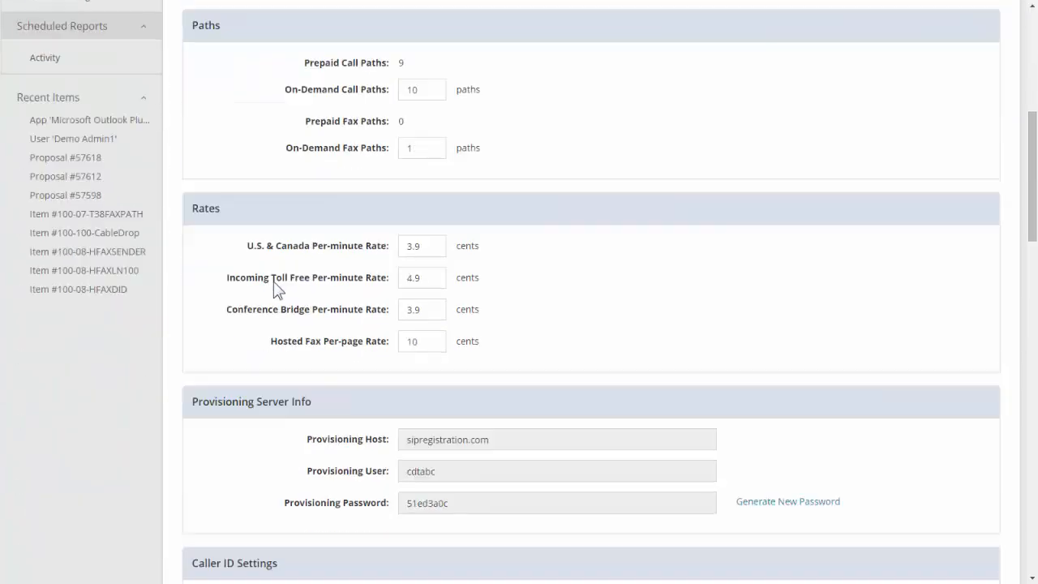
{"action": "scroll", "coordinate": [276, 289], "scroll_direction": "down", "scroll_amount": 7}
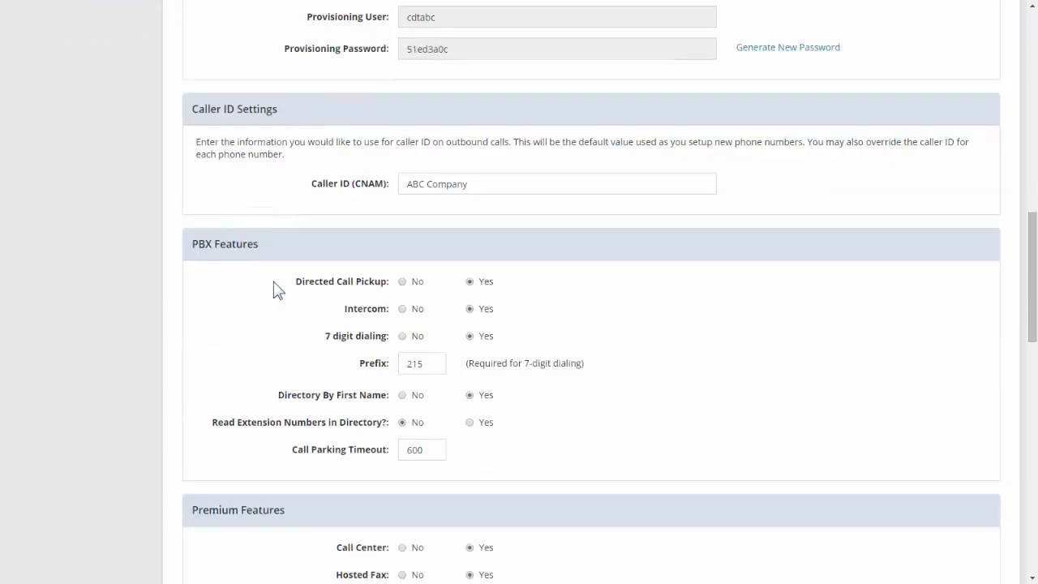
{"action": "scroll", "coordinate": [276, 289], "scroll_direction": "down", "scroll_amount": 4}
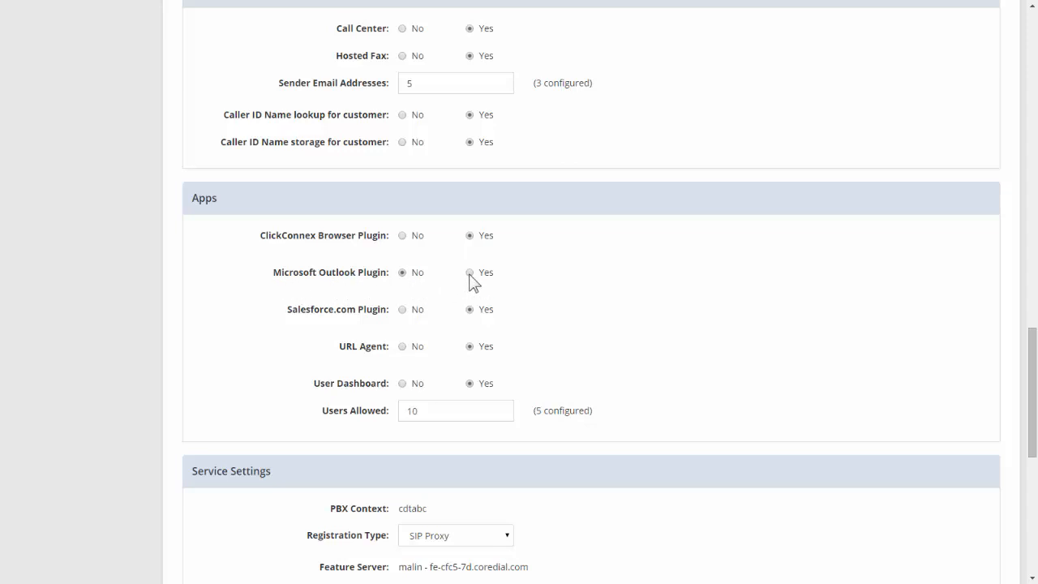
{"action": "scroll", "coordinate": [472, 280], "scroll_direction": "down", "scroll_amount": 6}
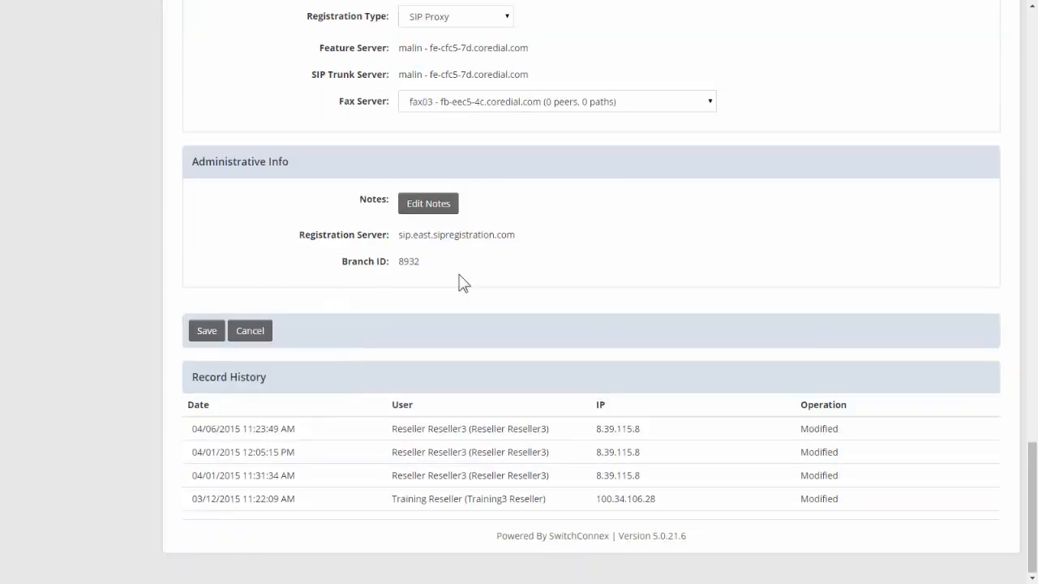
{"action": "left_click", "coordinate": [196, 330]}
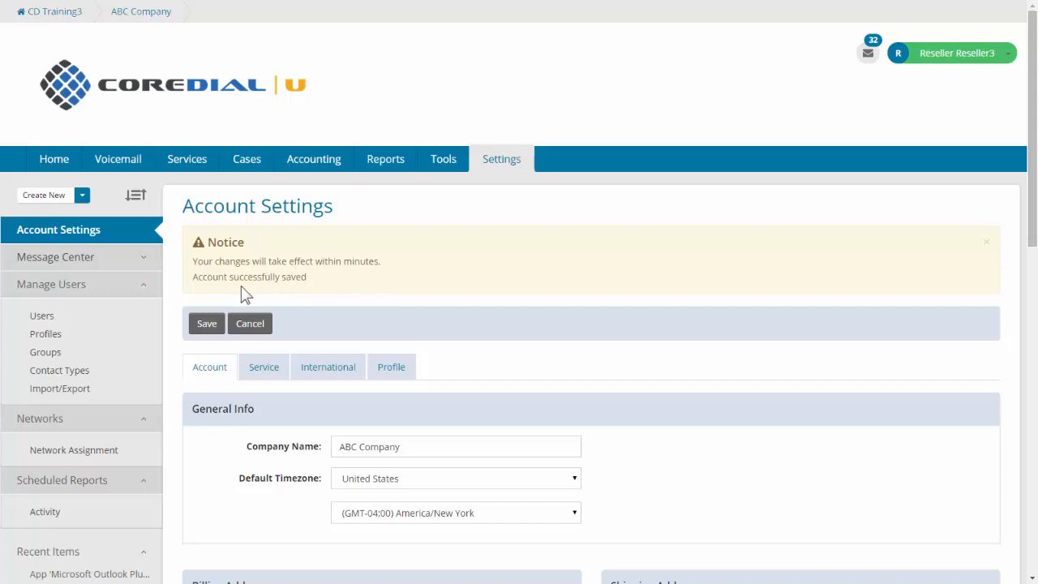
- Open the customer's user Demo Admin1 for editing and go to the Applications settings
{"action": "left_click", "coordinate": [51, 318]}
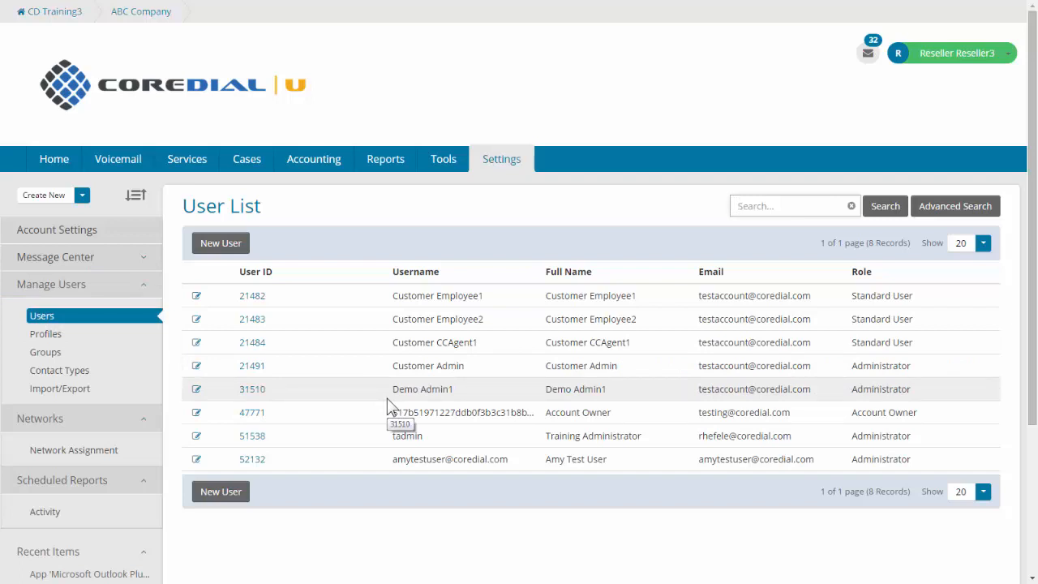
{"action": "left_click", "coordinate": [196, 390]}
{"action": "scroll", "coordinate": [198, 401], "scroll_direction": "down", "scroll_amount": 1}
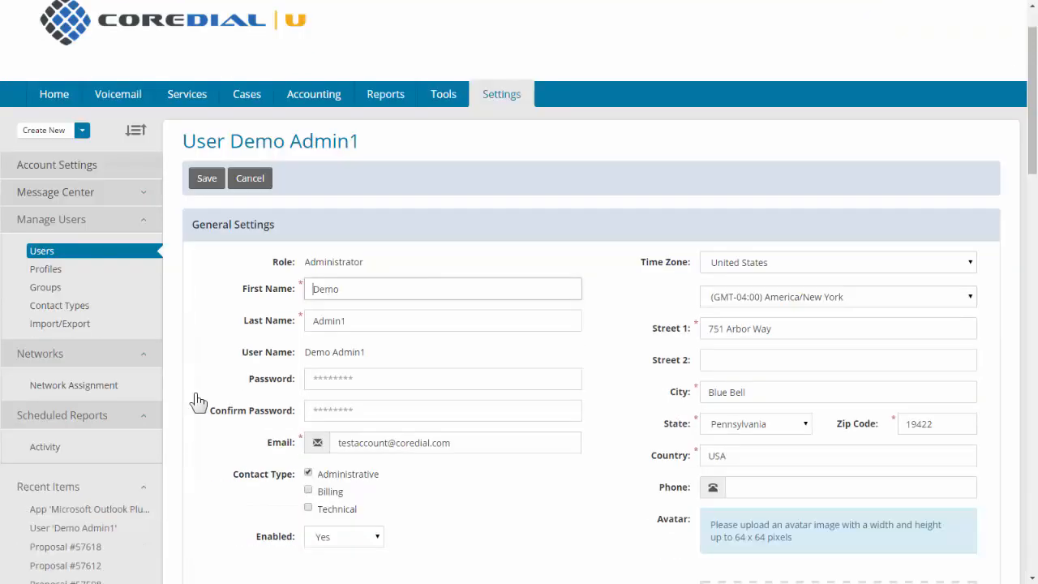
{"action": "scroll", "coordinate": [198, 401], "scroll_direction": "down", "scroll_amount": 6}
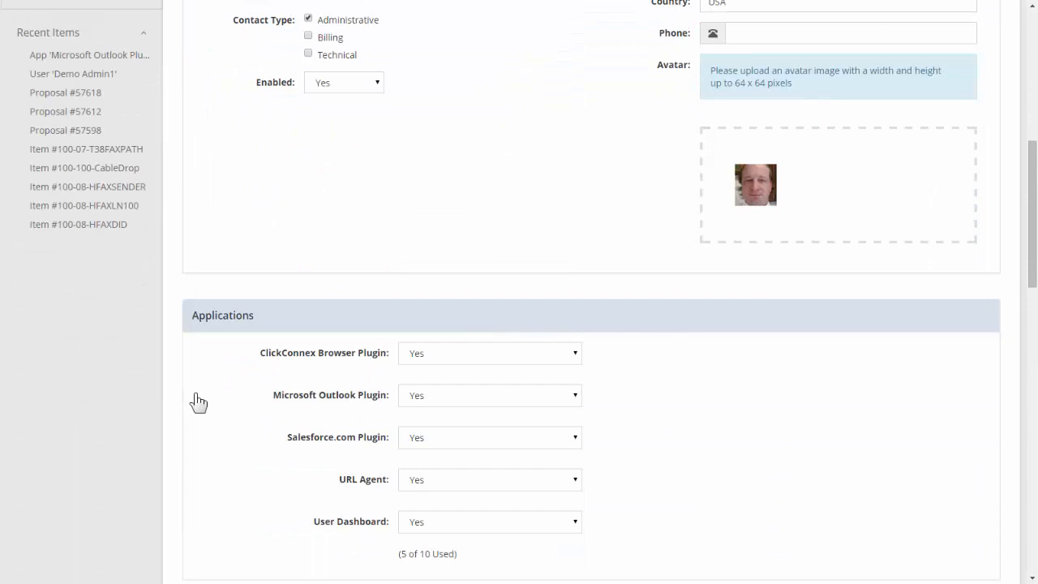
{"action": "scroll", "coordinate": [199, 401], "scroll_direction": "down", "scroll_amount": 1}
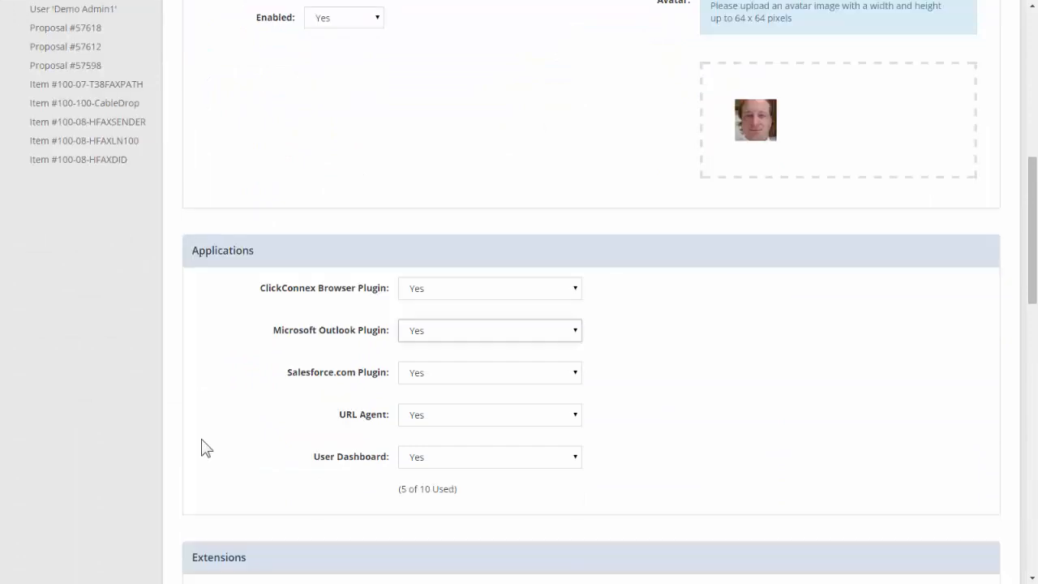
- Set Microsoft Outlook Plugin to Yes for the user and save the user record
{"action": "left_click", "coordinate": [497, 330]}
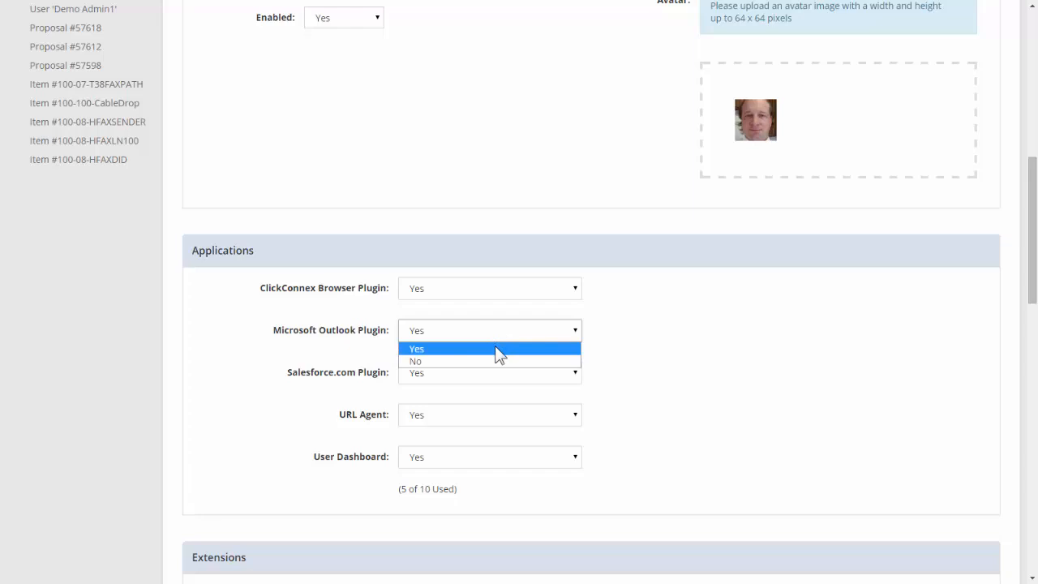
{"action": "left_click", "coordinate": [499, 354]}
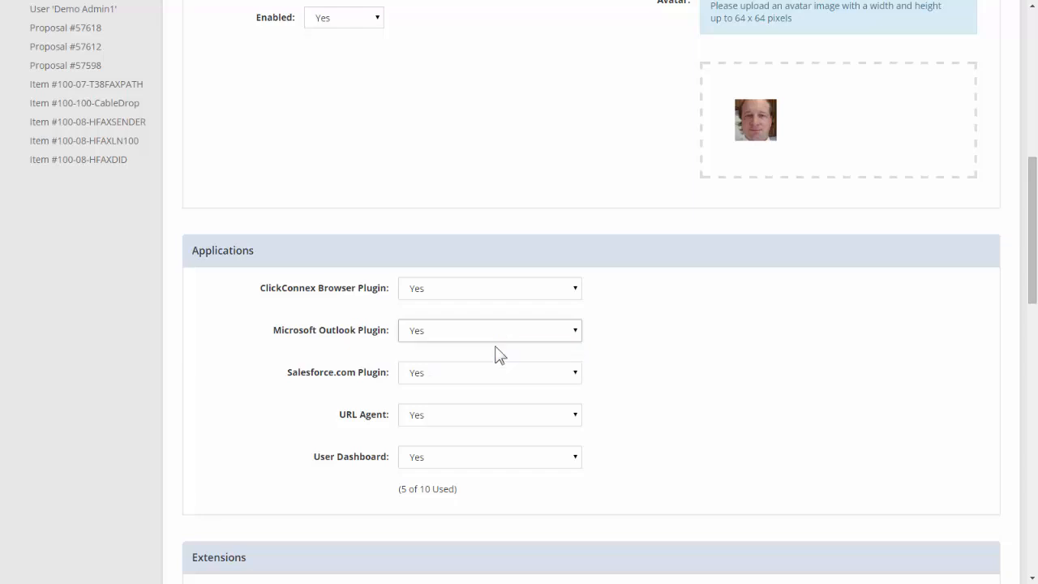
{"action": "scroll", "coordinate": [233, 404], "scroll_direction": "down", "scroll_amount": 3}
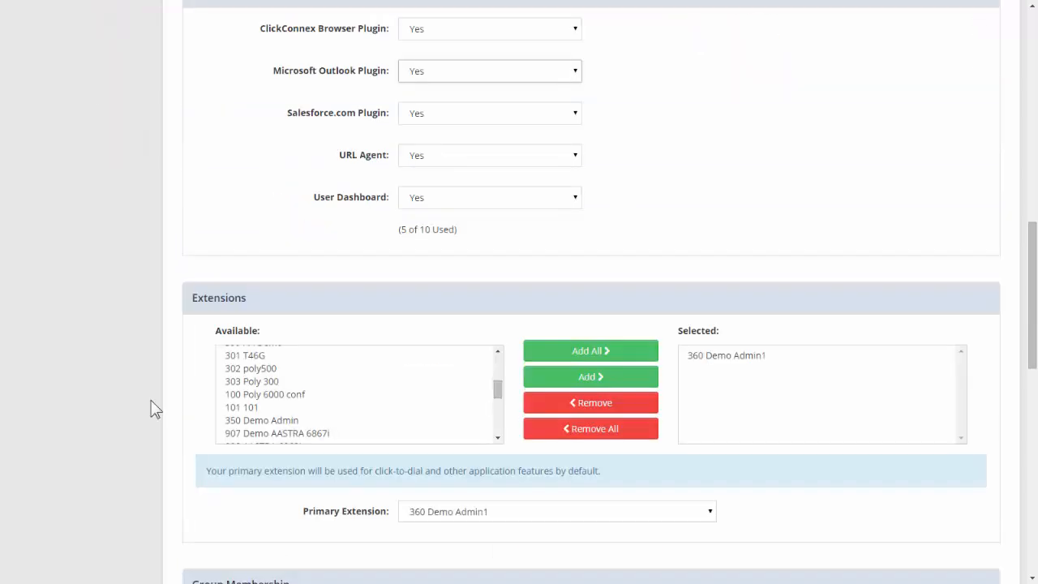
{"action": "scroll", "coordinate": [151, 400], "scroll_direction": "down", "scroll_amount": 6}
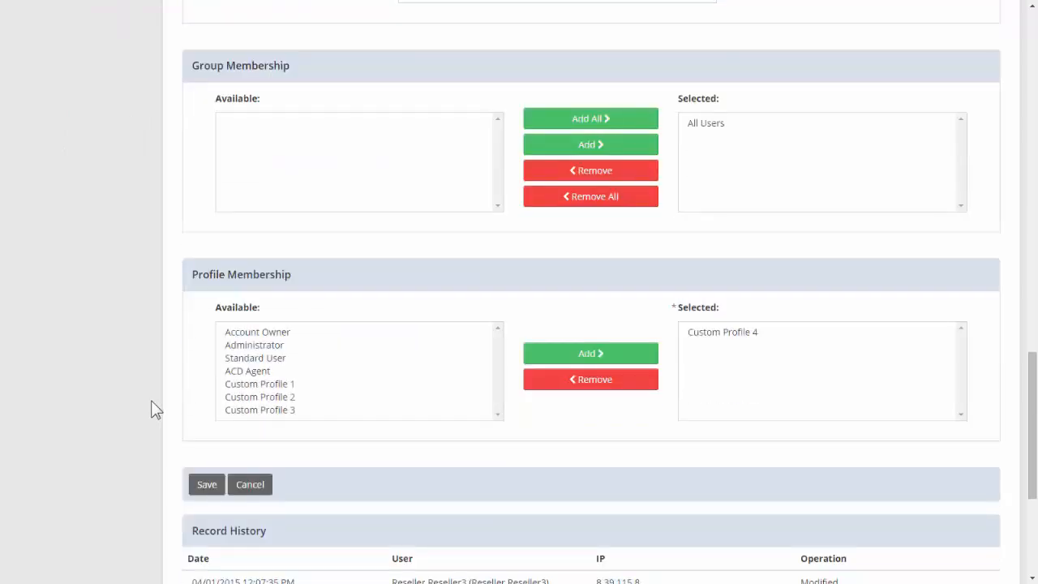
{"action": "left_click", "coordinate": [207, 488]}
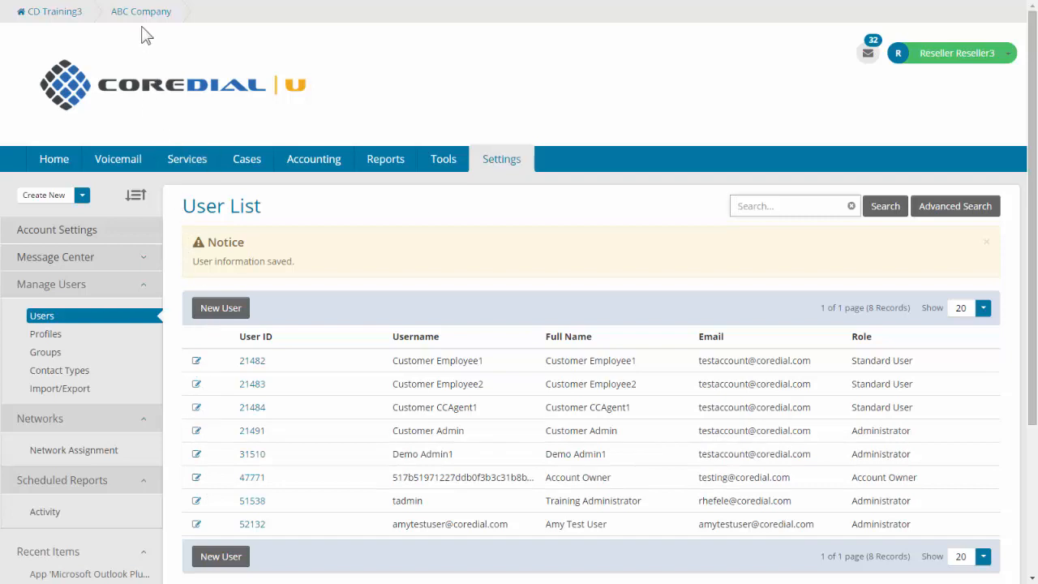
- Return to the CD Training3 reseller level and open the Microsoft Outlook Plugin app's packages for editing in the account's Apps settings
{"action": "left_click", "coordinate": [49, 21]}
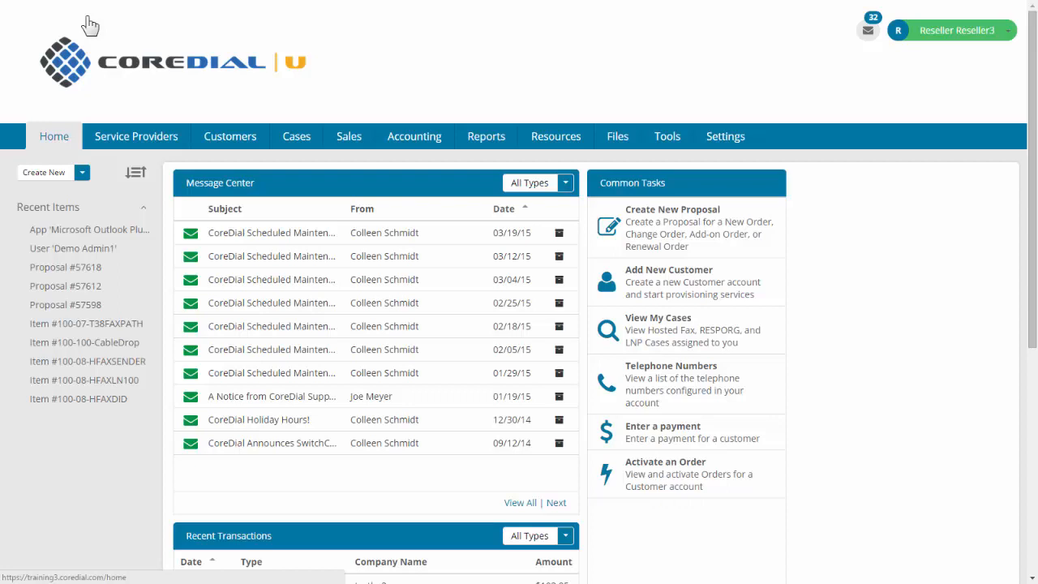
{"action": "left_click", "coordinate": [724, 142]}
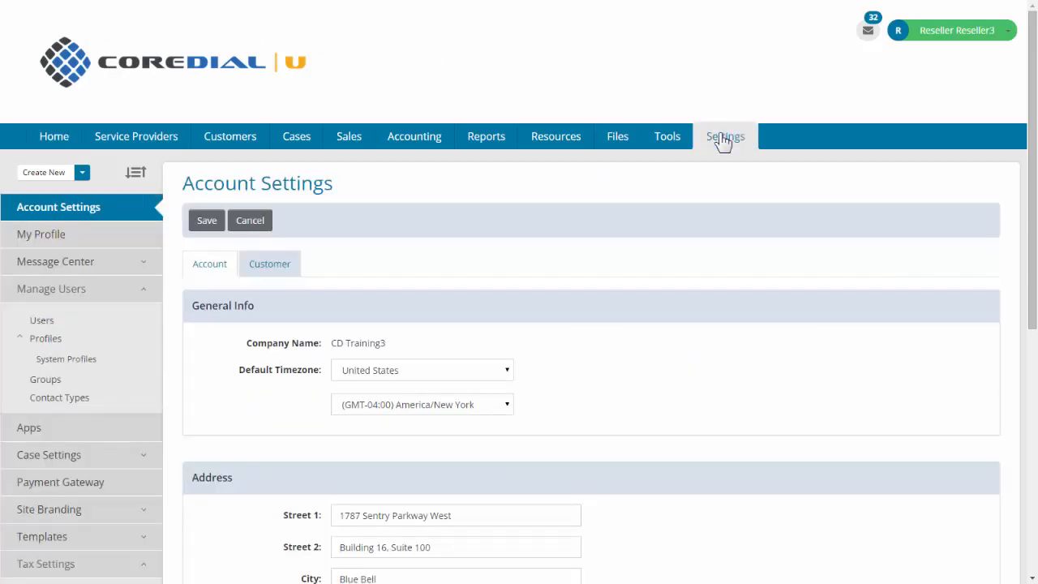
{"action": "left_click", "coordinate": [25, 429]}
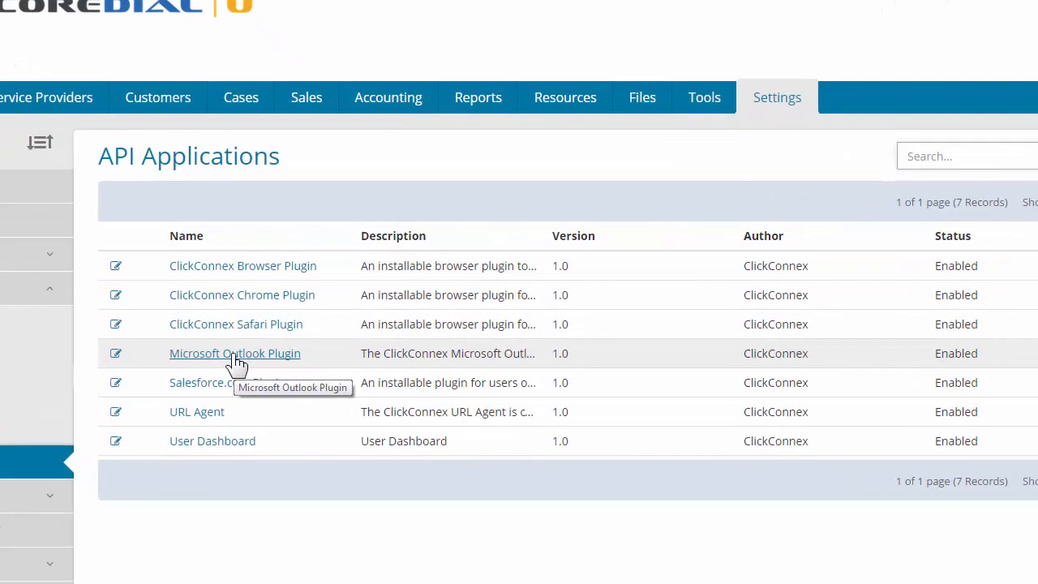
{"action": "left_click", "coordinate": [116, 352]}
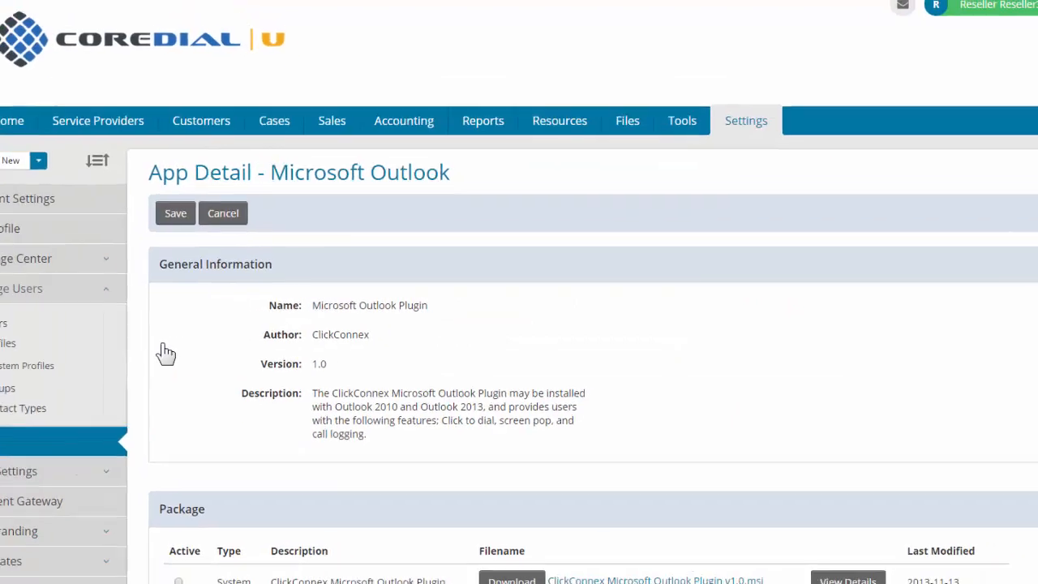
{"action": "scroll", "coordinate": [166, 353], "scroll_direction": "down", "scroll_amount": 2}
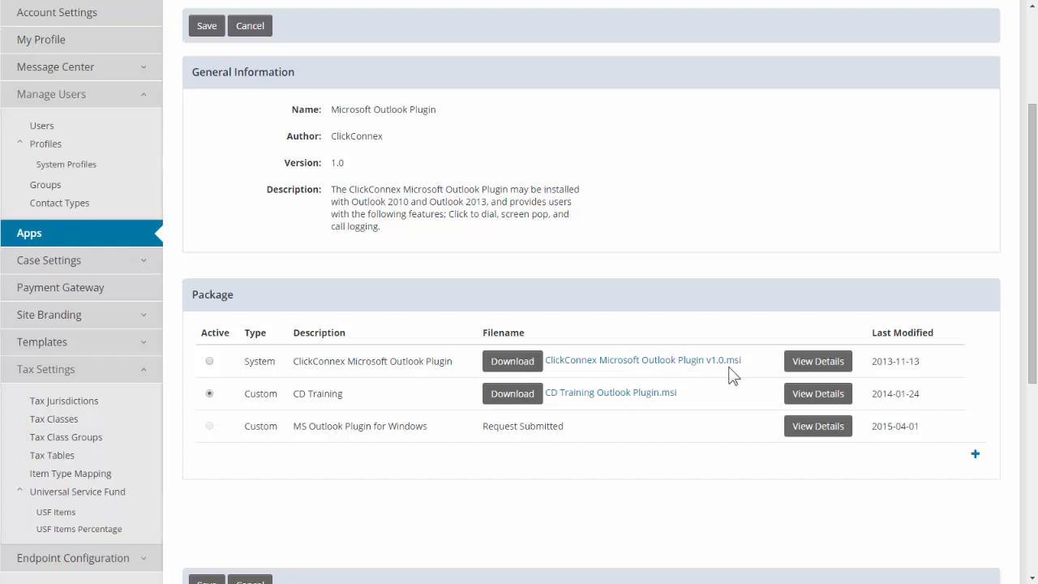
- View the customization details of the System package and the MS Outlook Plugin for Windows package, closing each without changes
{"action": "left_click", "coordinate": [815, 362]}
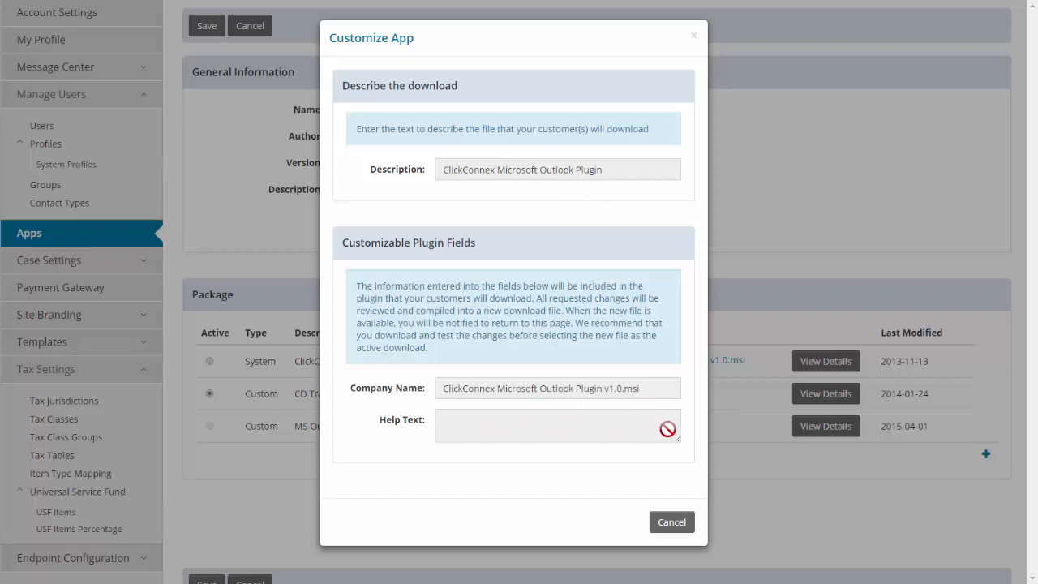
{"action": "left_click", "coordinate": [671, 522]}
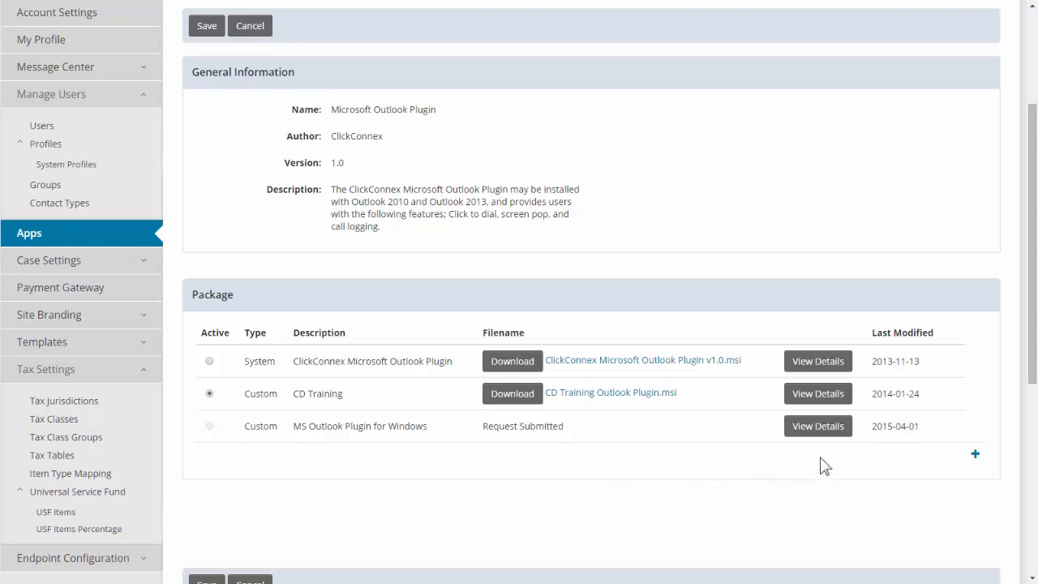
{"action": "left_click", "coordinate": [822, 427]}
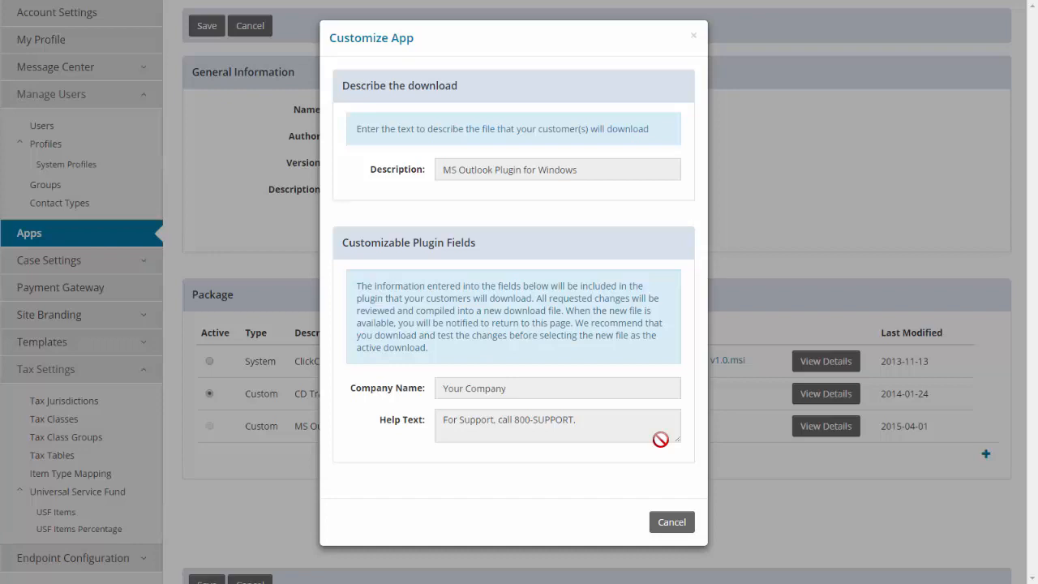
{"action": "left_click", "coordinate": [672, 523]}
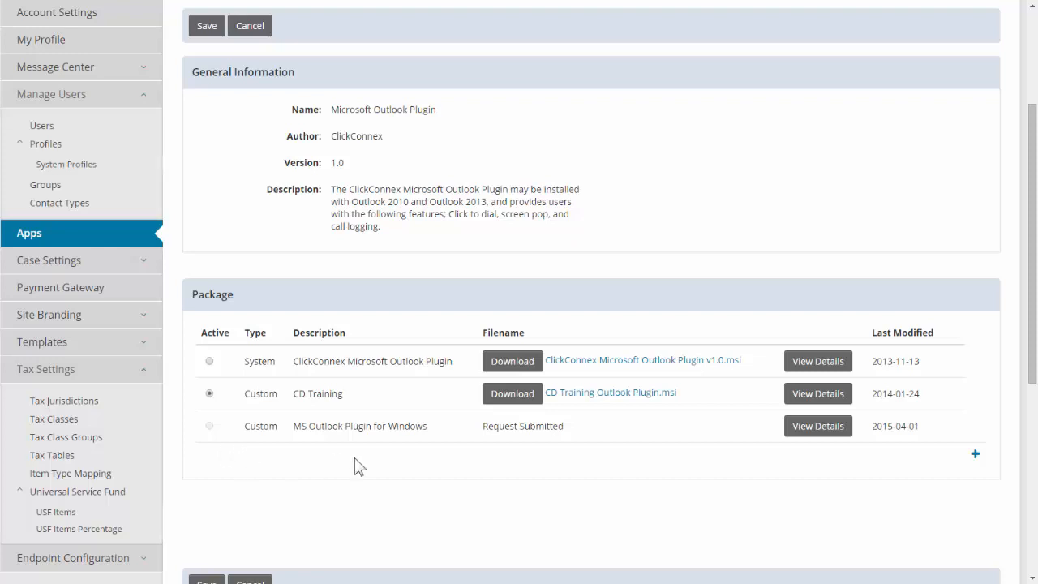
- Examine the Description, Company Name and Help Text fields of a new custom package request, and close it without saving
{"action": "left_click", "coordinate": [974, 455]}
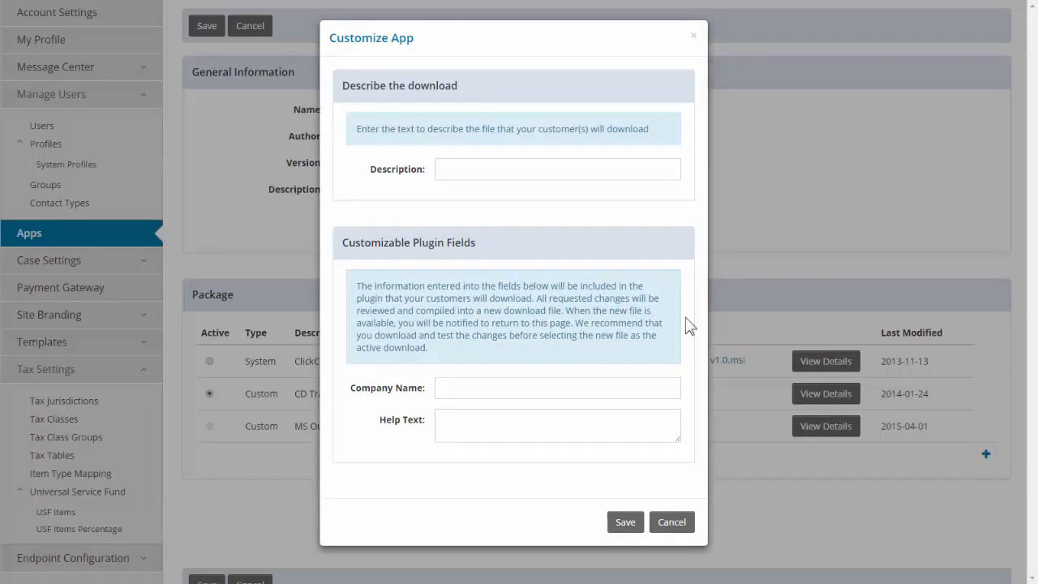
{"action": "left_click", "coordinate": [527, 171]}
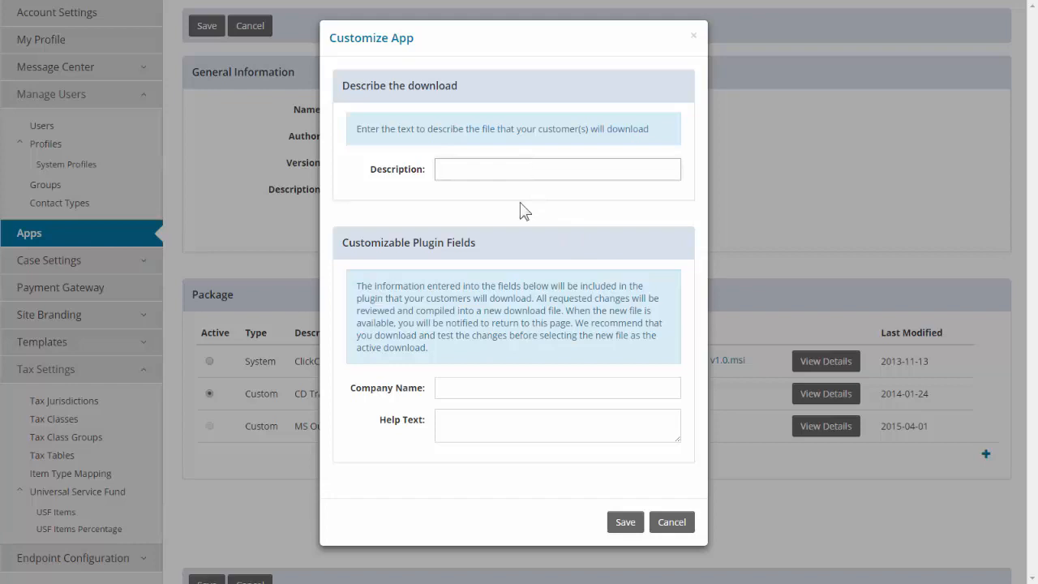
{"action": "left_click", "coordinate": [490, 390]}
{"action": "left_click", "coordinate": [492, 425]}
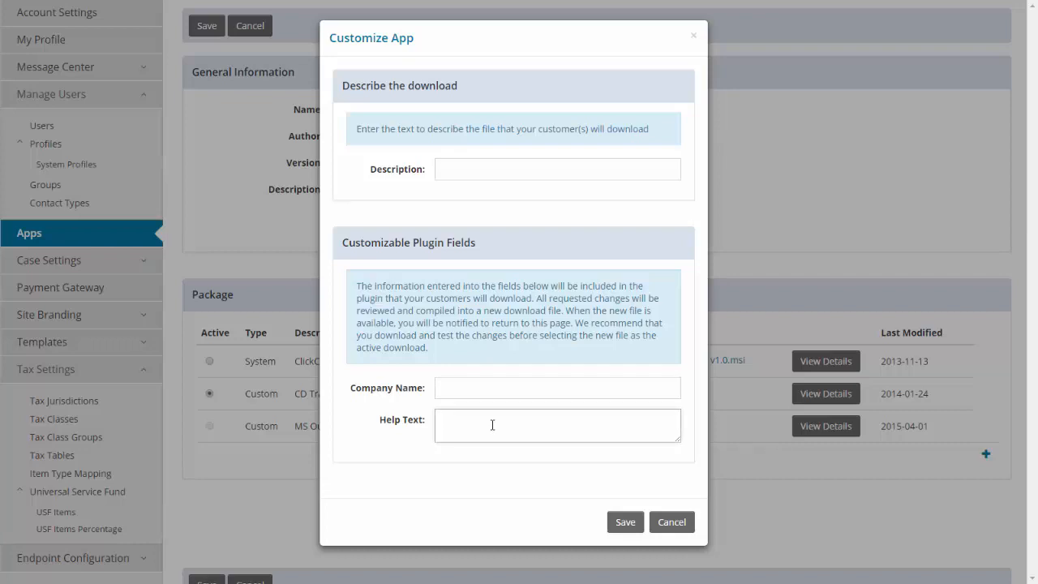
{"action": "left_click", "coordinate": [672, 523]}
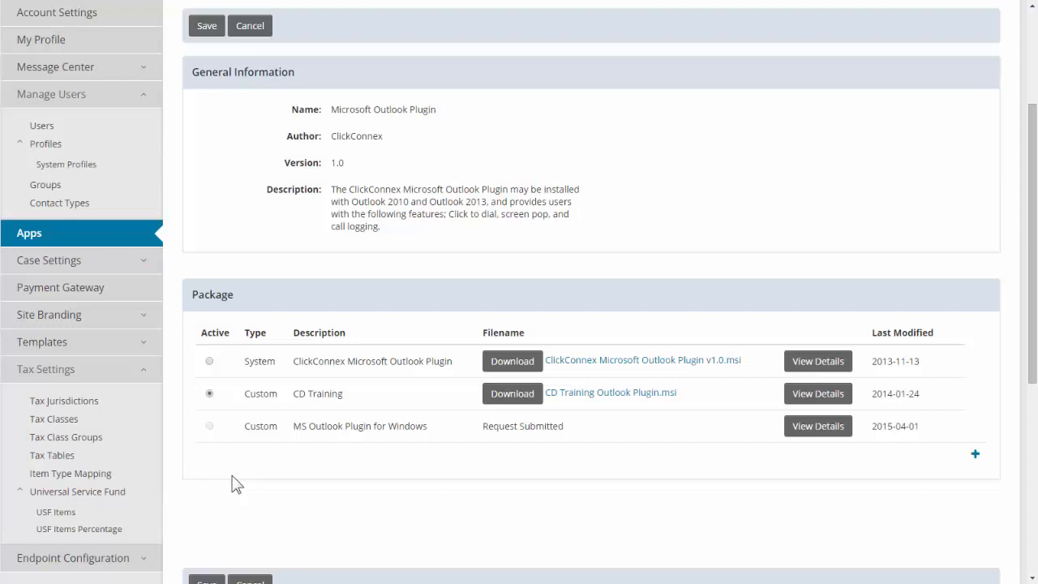
- Save the Microsoft Outlook Plugin app with CD Training as the active package
{"action": "scroll", "coordinate": [236, 484], "scroll_direction": "down", "scroll_amount": 2}
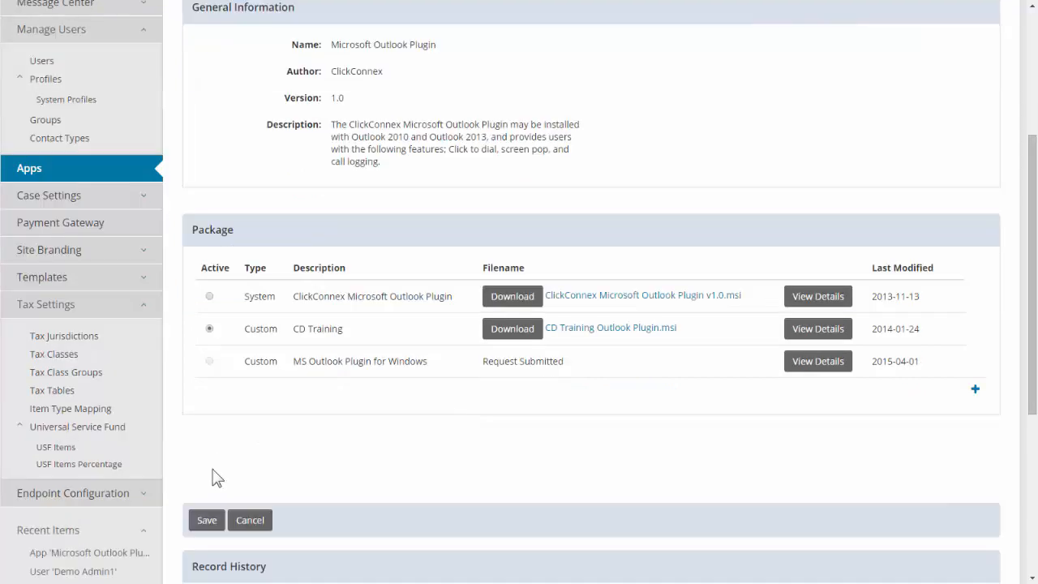
{"action": "left_click", "coordinate": [207, 522]}
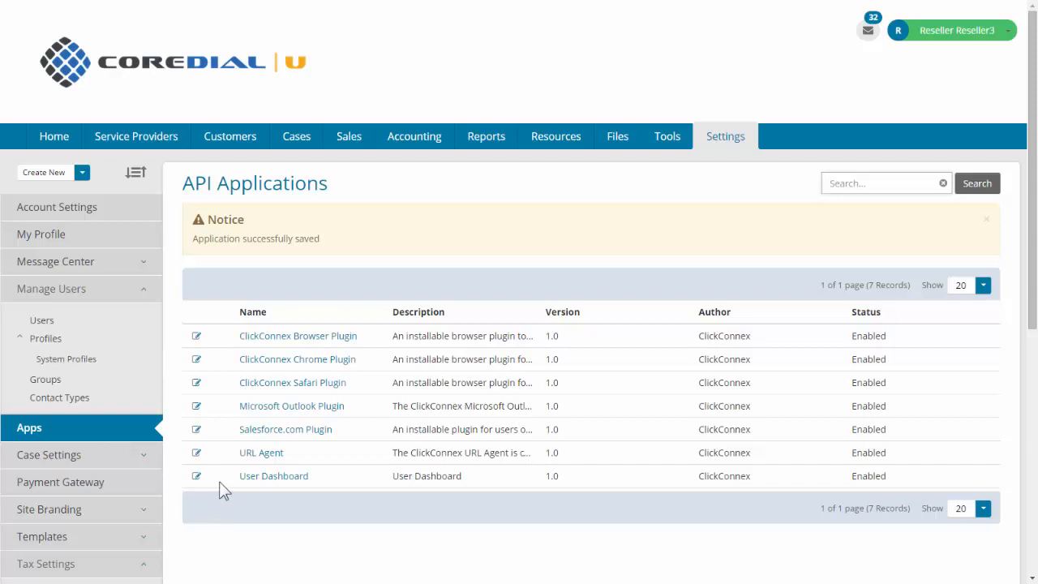
- Reopen the Microsoft Outlook Plugin app and review which packages can be made active
{"action": "left_click", "coordinate": [267, 407]}
{"action": "scroll", "coordinate": [268, 414], "scroll_direction": "down", "scroll_amount": 2}
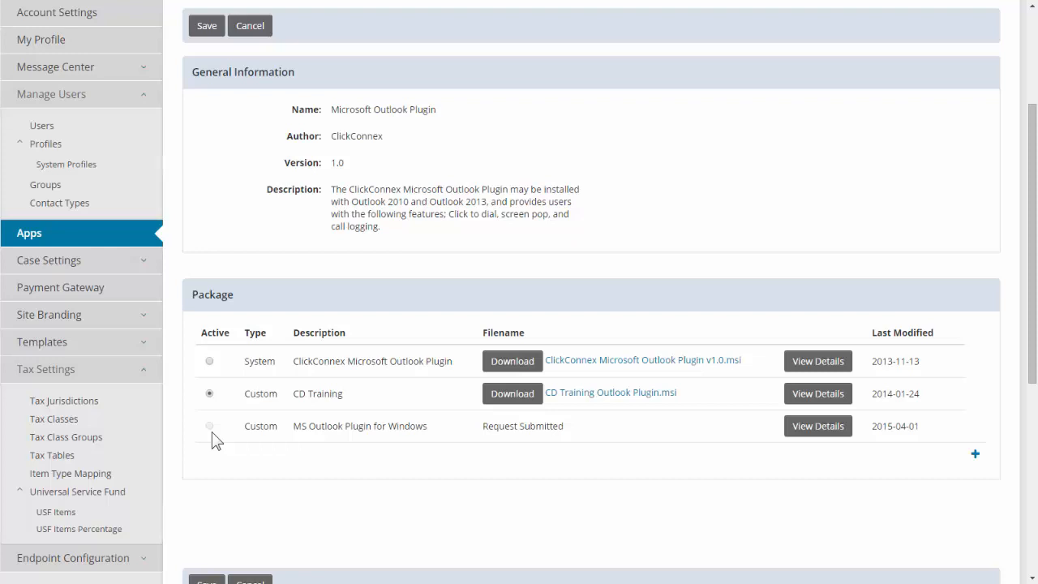
{"action": "scroll", "coordinate": [214, 440], "scroll_direction": "down", "scroll_amount": 3}
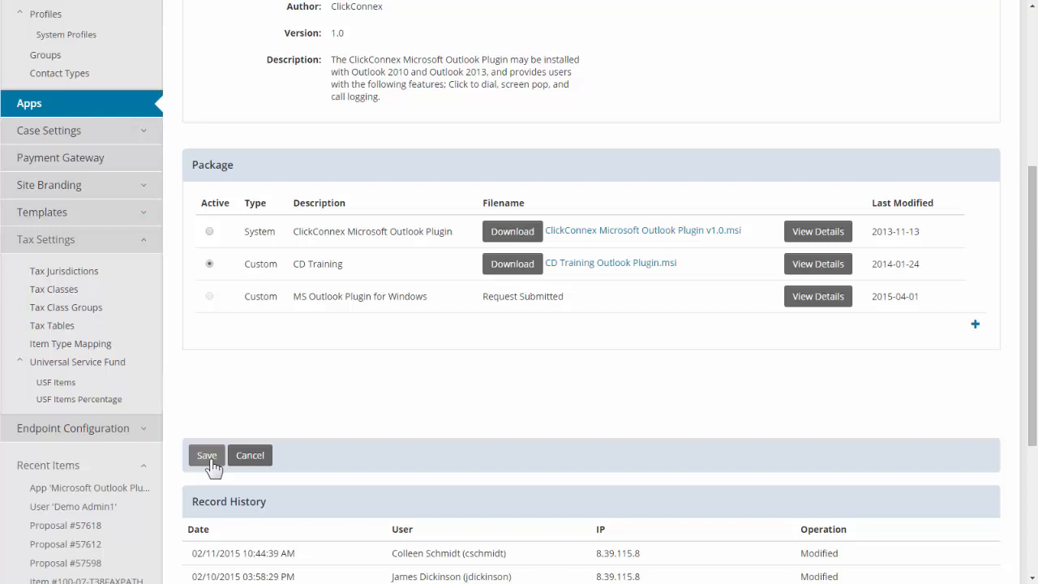
- Save the Microsoft Outlook Plugin app settings and switch from the reseller account to the demo admin account
{"action": "left_click", "coordinate": [207, 456]}
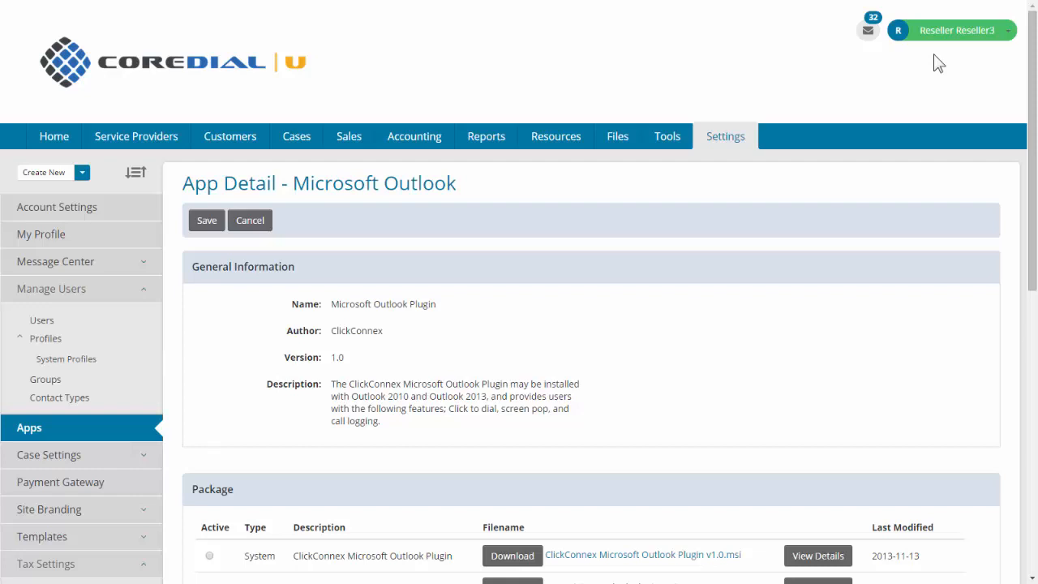
{"action": "left_click", "coordinate": [936, 32]}
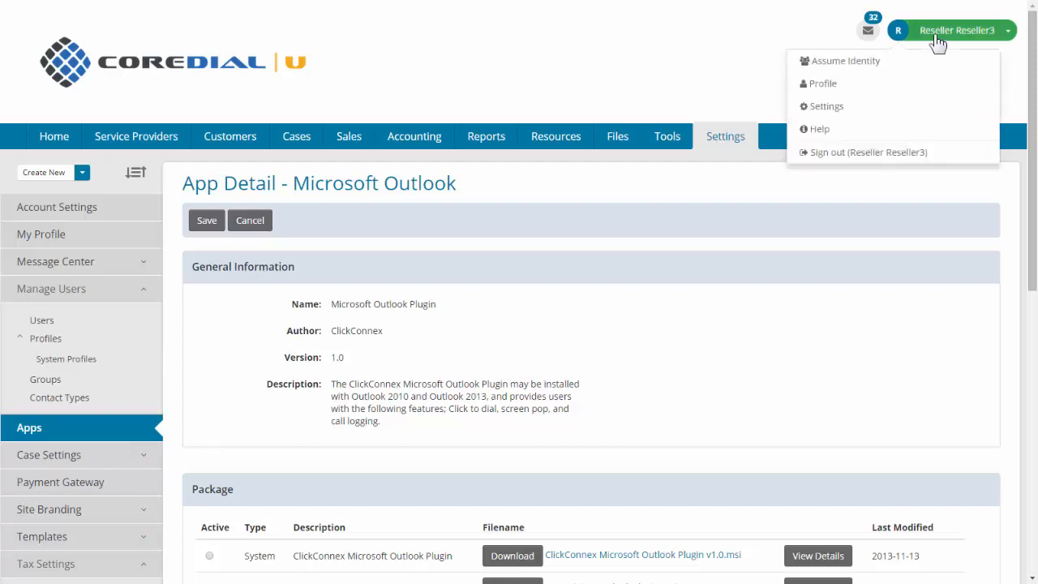
{"action": "left_click", "coordinate": [924, 156]}
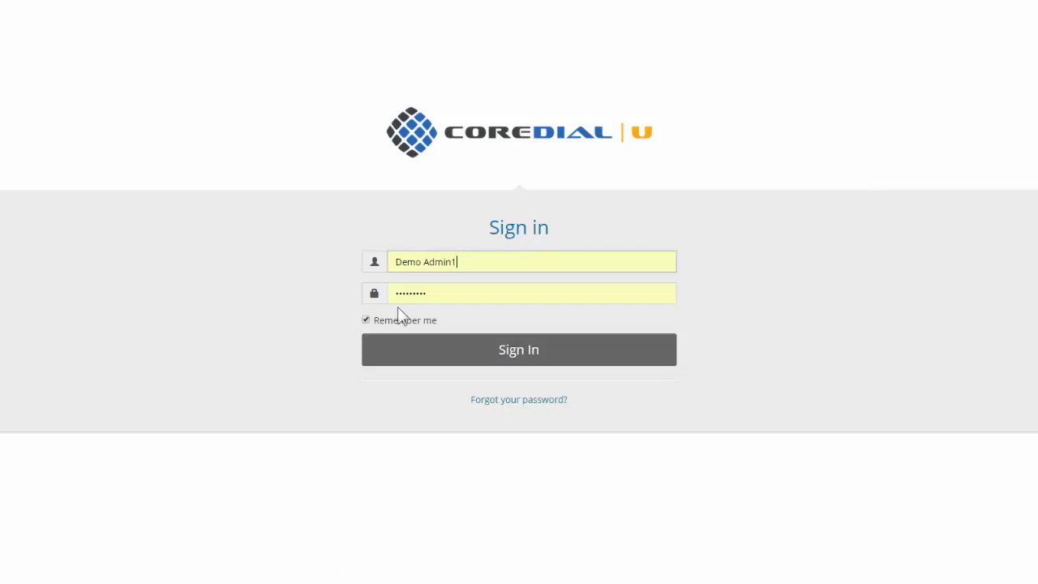
{"action": "left_click", "coordinate": [434, 350]}
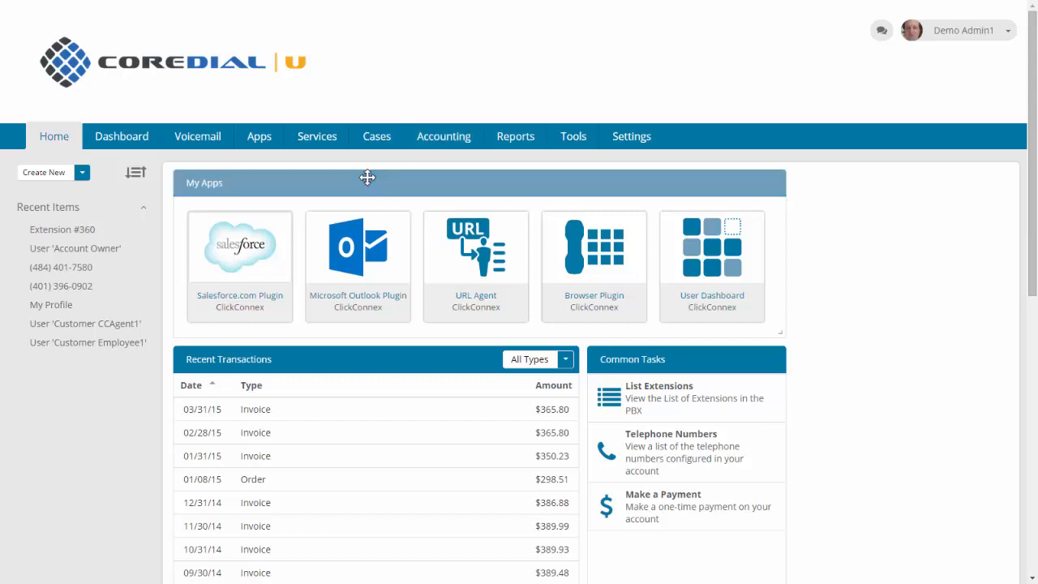
- Download the Microsoft Outlook Plugin package app_msoutlook_71.msi from the account's apps and keep the flagged file
{"action": "left_click", "coordinate": [351, 271]}
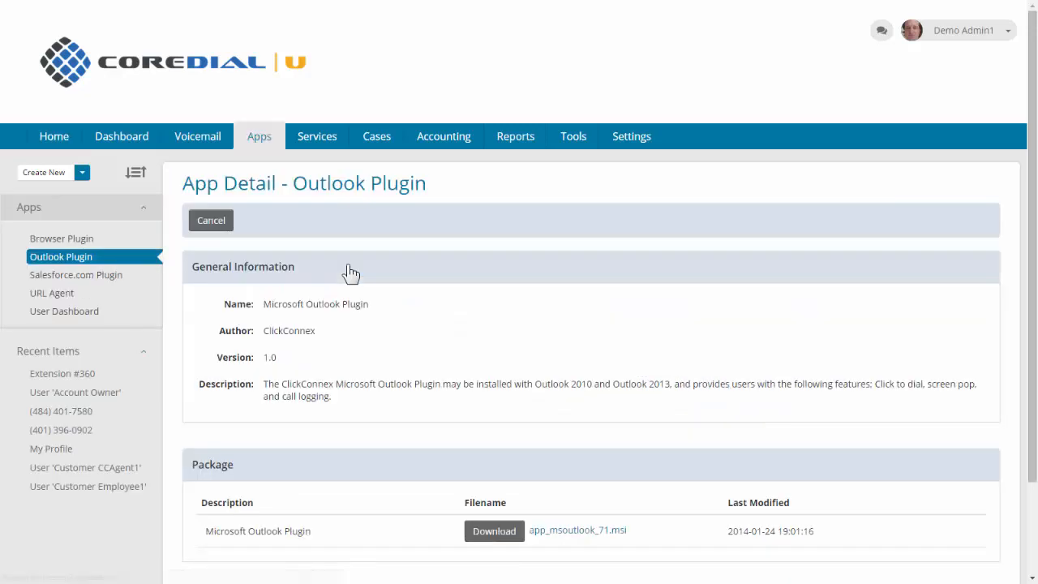
{"action": "scroll", "coordinate": [351, 274], "scroll_direction": "down", "scroll_amount": 2}
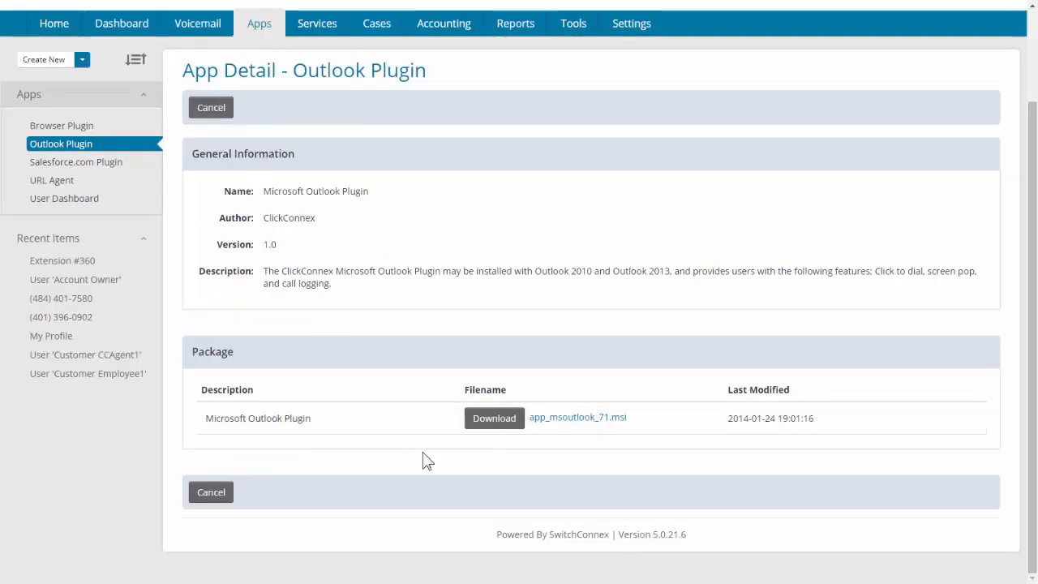
{"action": "left_click", "coordinate": [496, 422]}
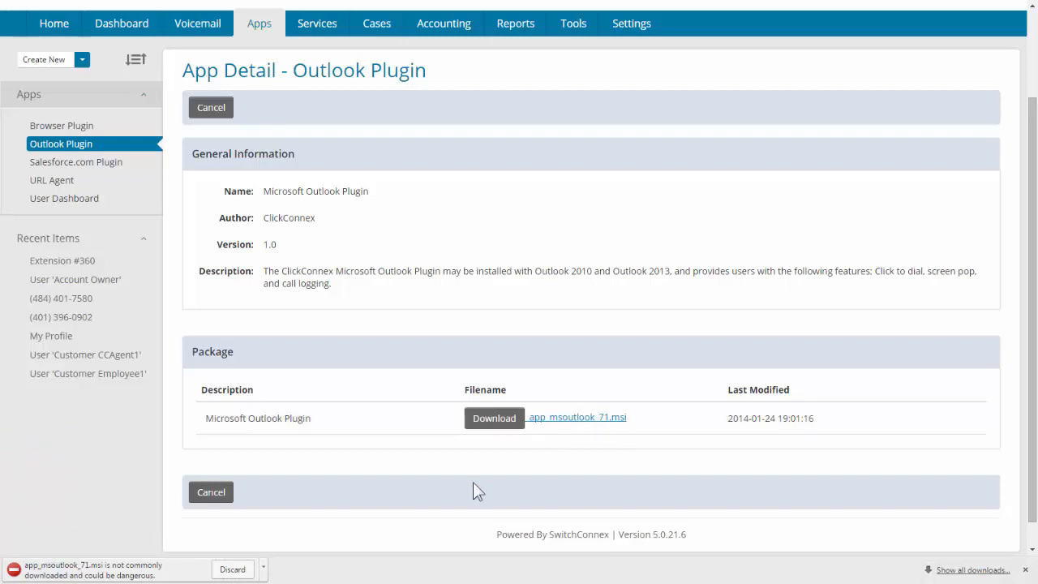
{"action": "left_click", "coordinate": [263, 569]}
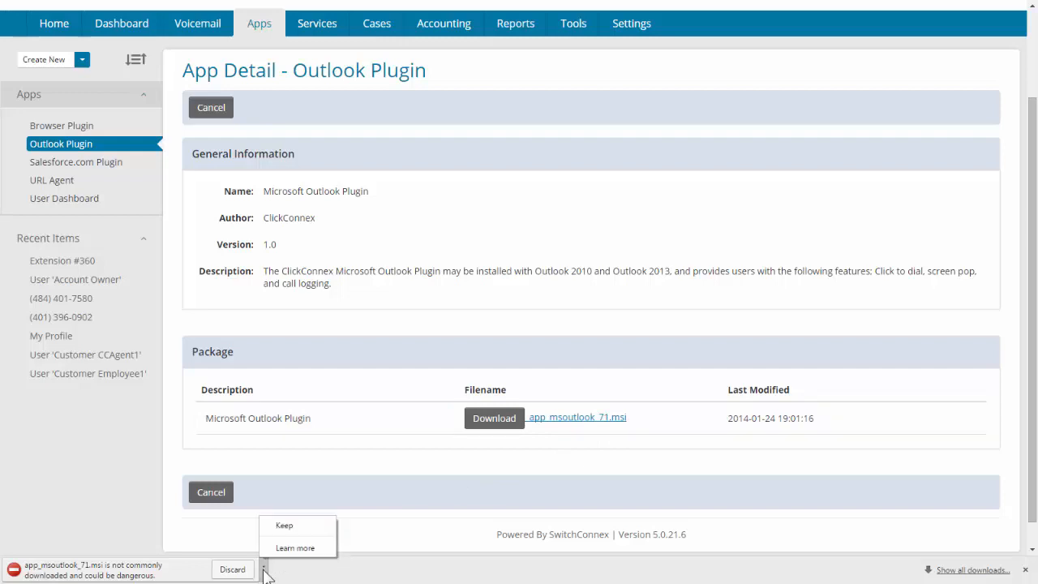
{"action": "left_click", "coordinate": [284, 525]}
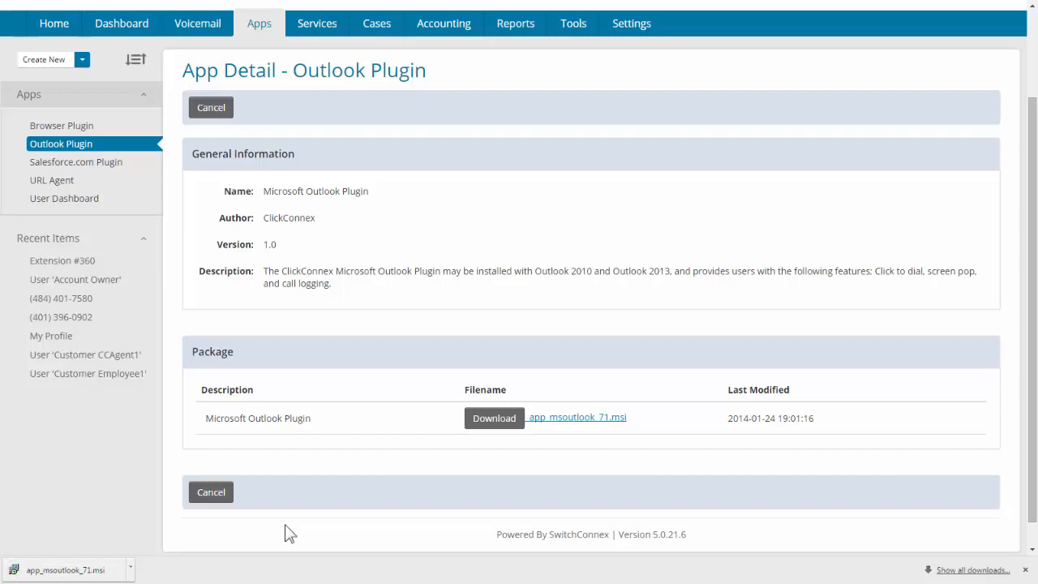
- Locate the downloaded app_msoutlook_71.msi in its folder and run it despite the unverified publisher
{"action": "left_click", "coordinate": [131, 570]}
{"action": "left_click", "coordinate": [164, 526]}
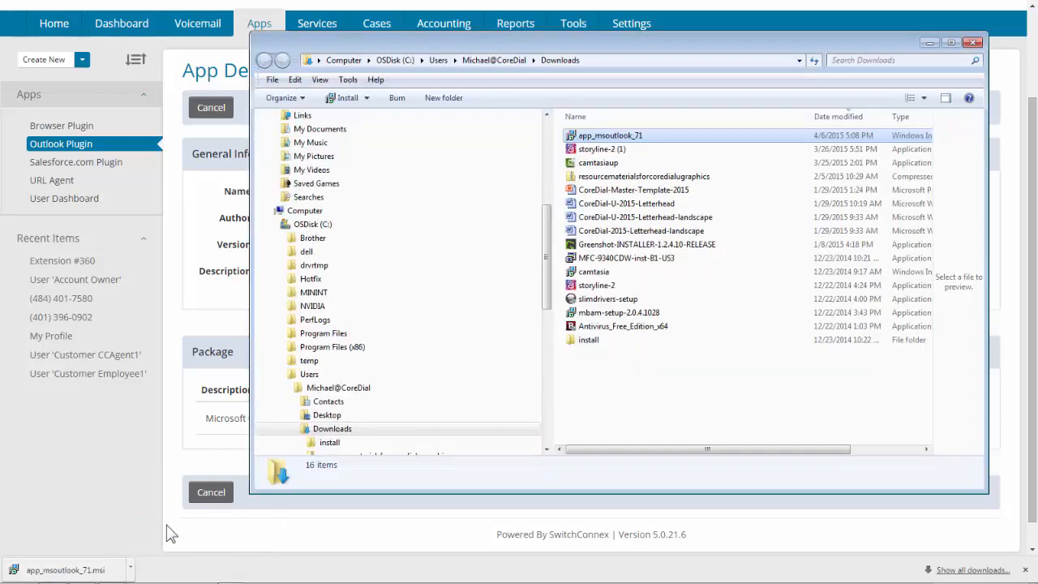
{"action": "double_click", "coordinate": [660, 136]}
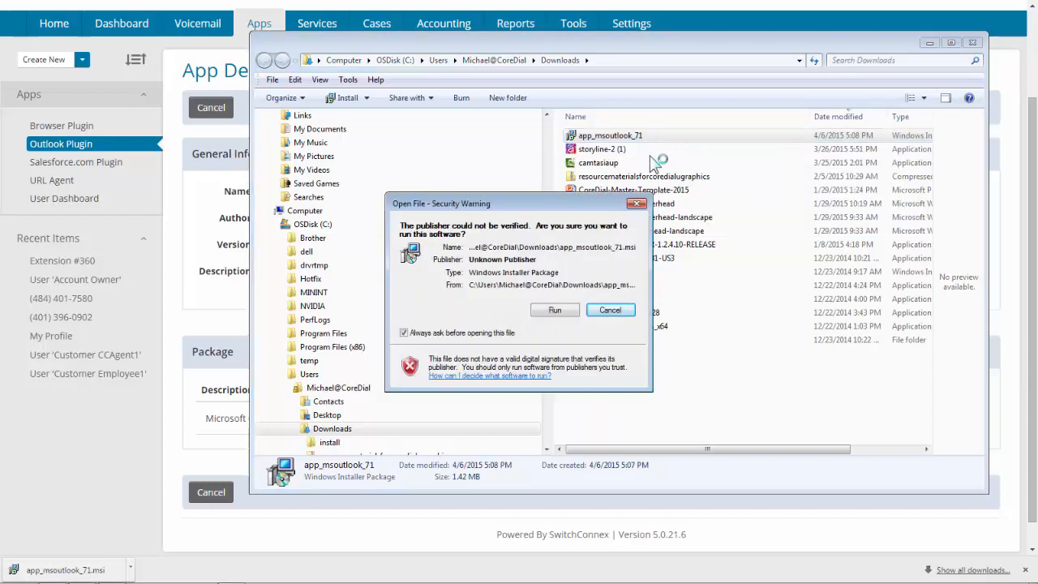
{"action": "left_click", "coordinate": [563, 308]}
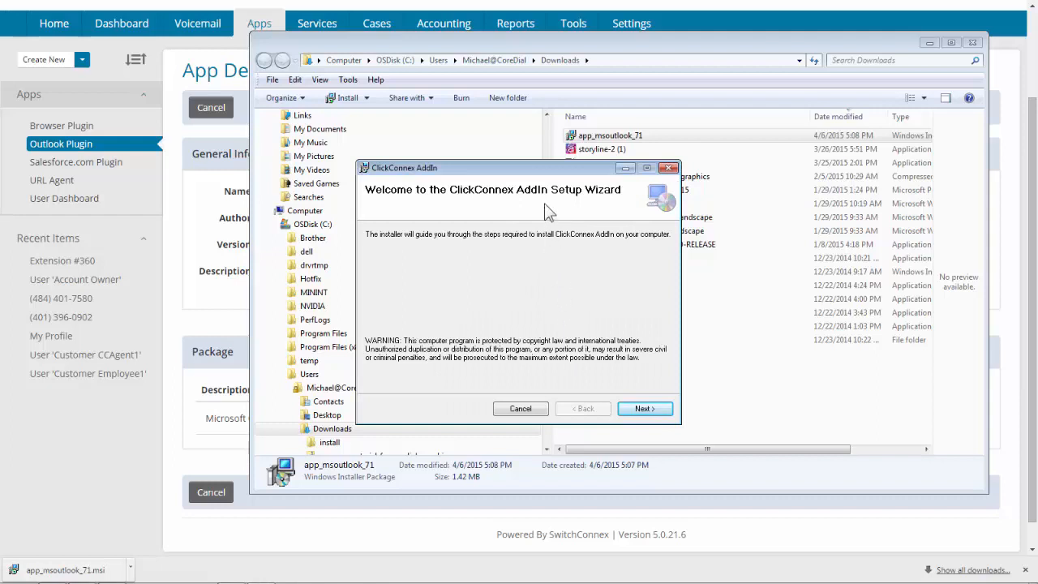
- Complete the ClickConnex AddIn installation and close the Downloads folder
{"action": "left_click", "coordinate": [644, 409]}
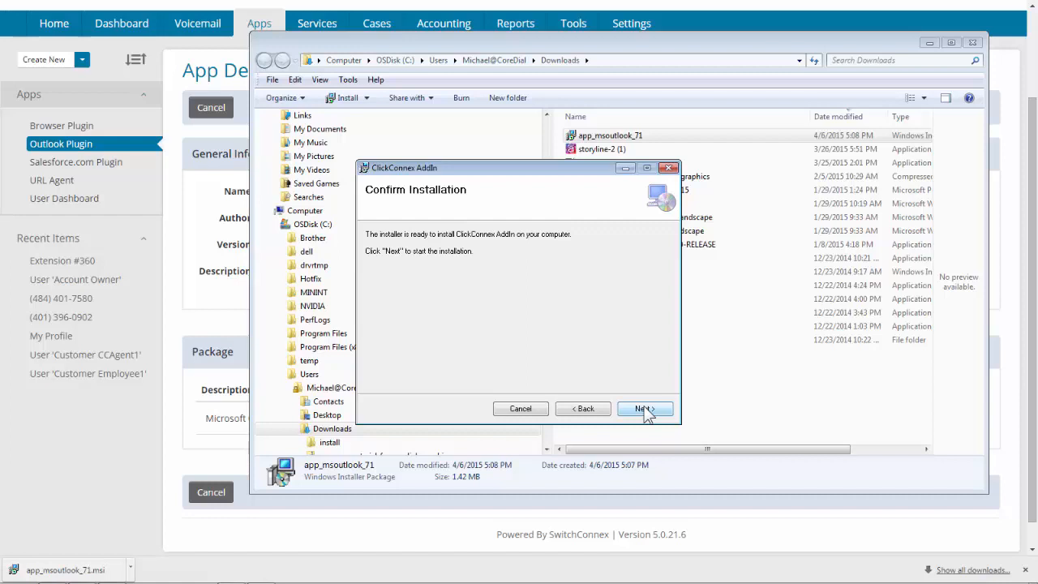
{"action": "left_click", "coordinate": [645, 409]}
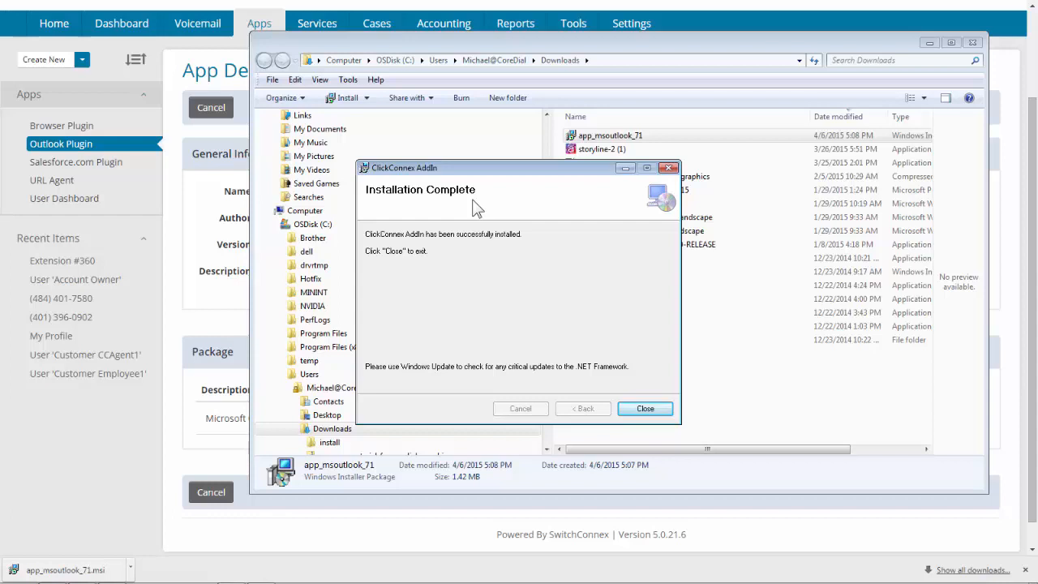
{"action": "left_click", "coordinate": [644, 409]}
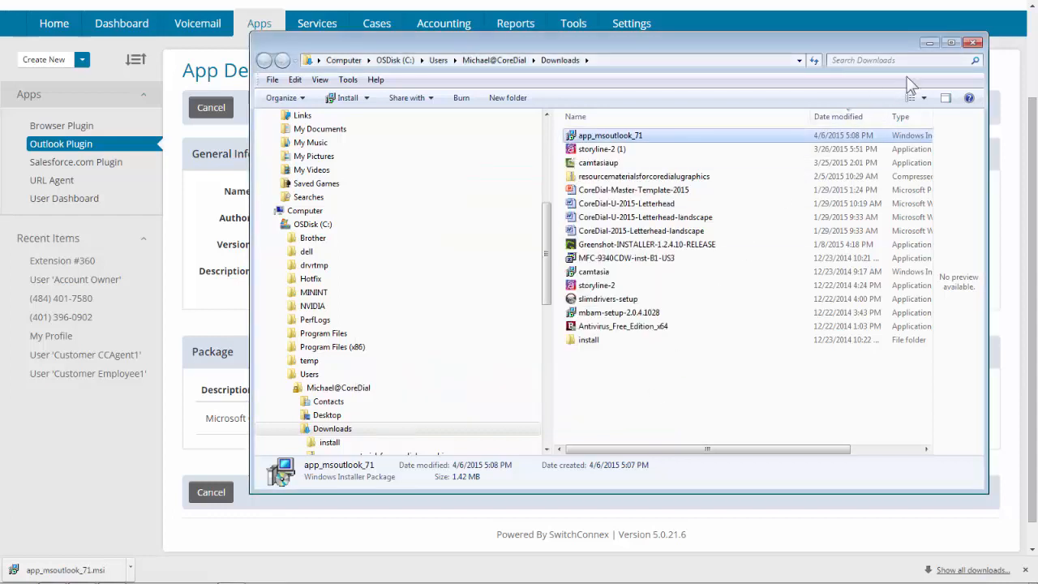
{"action": "left_click", "coordinate": [973, 43]}
- Switch to Microsoft Outlook and view the About information of the ClickConnex add-in
{"action": "scroll", "coordinate": [971, 49], "scroll_direction": "up", "scroll_amount": 2}
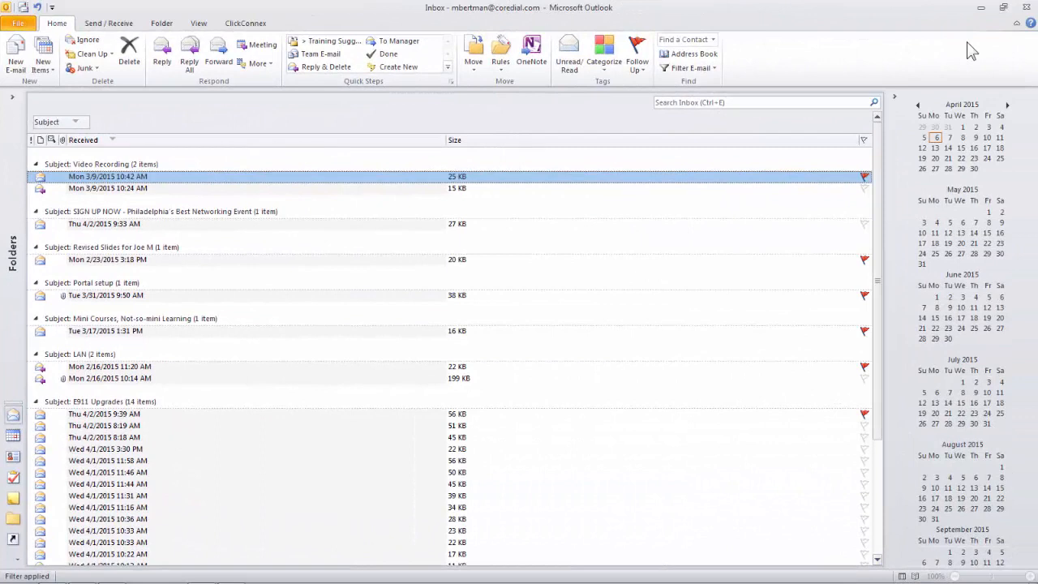
{"action": "left_click", "coordinate": [18, 23]}
{"action": "left_click", "coordinate": [52, 24]}
{"action": "left_click", "coordinate": [256, 31]}
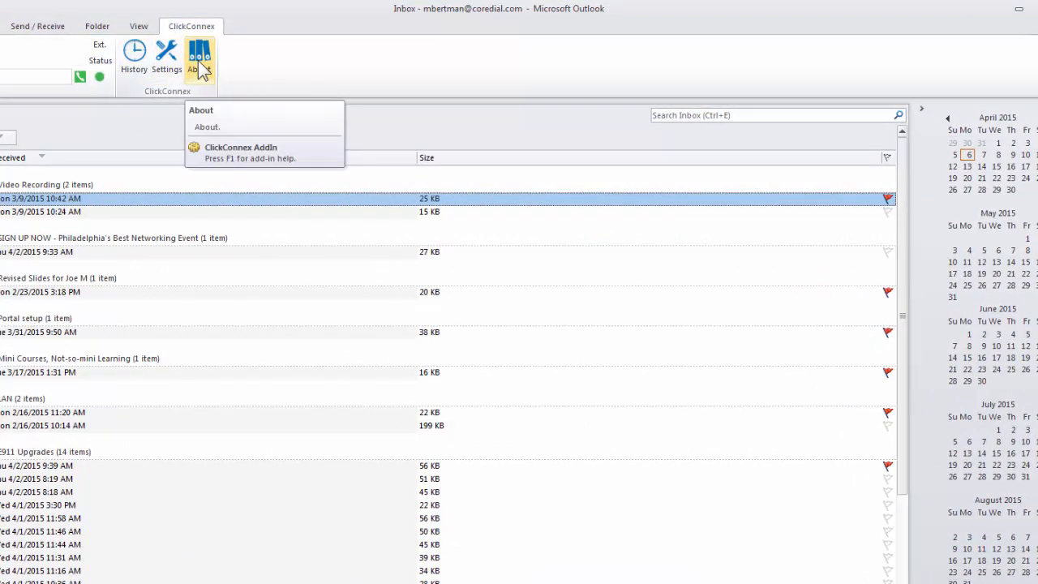
{"action": "left_click", "coordinate": [200, 65]}
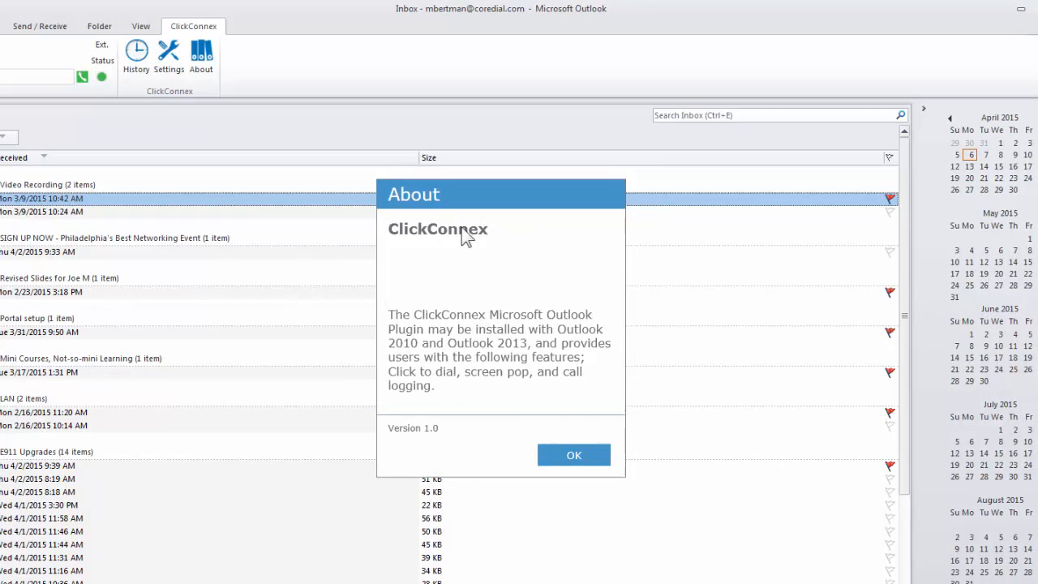
{"action": "left_click", "coordinate": [563, 454]}
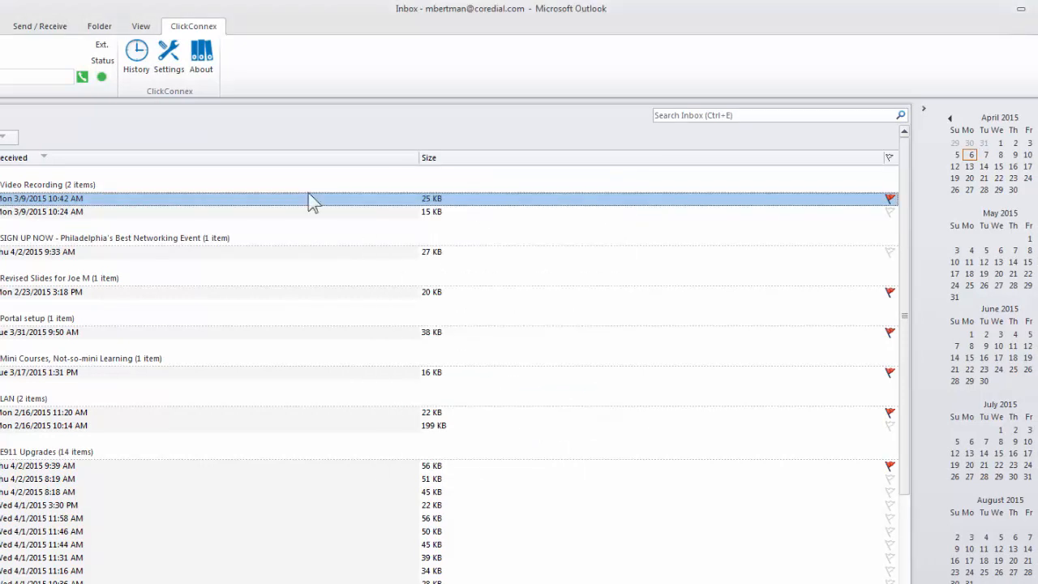
- Set Log Name As to Outlook Contact Name in the ClickConnex settings and save them
{"action": "left_click", "coordinate": [172, 60]}
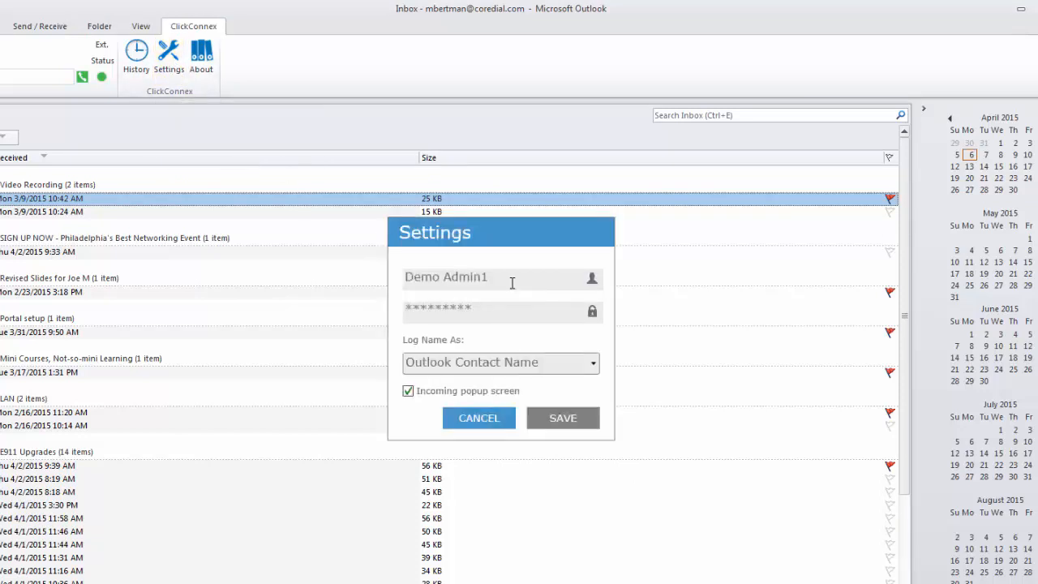
{"action": "left_click", "coordinate": [528, 363]}
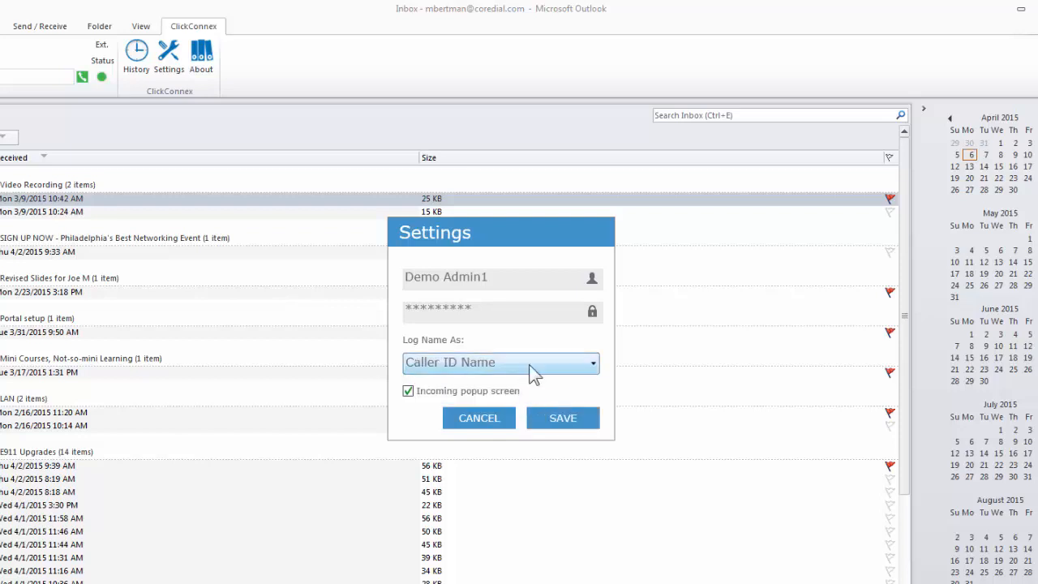
{"action": "left_click", "coordinate": [529, 365]}
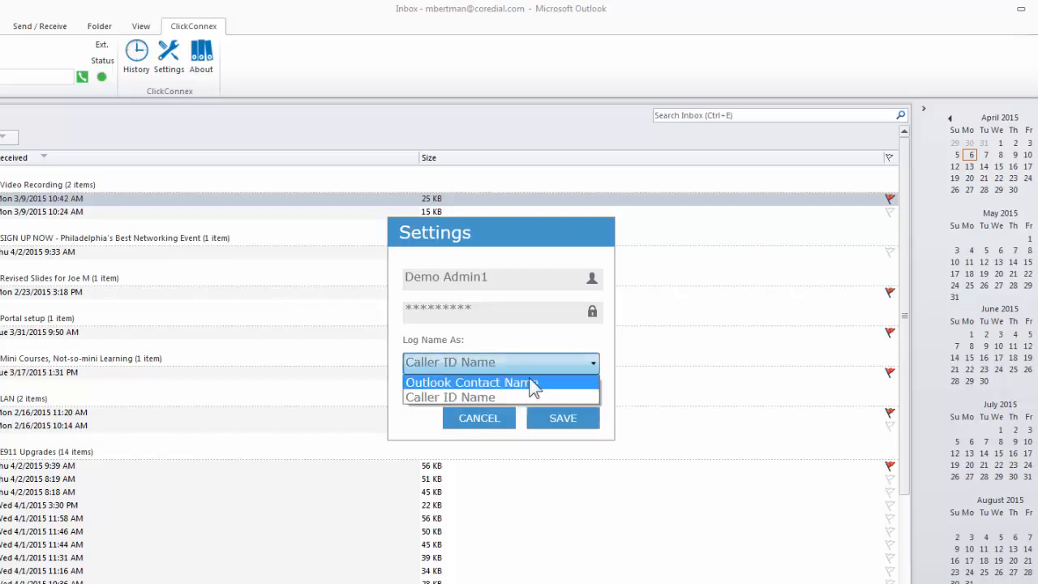
{"action": "left_click", "coordinate": [531, 382]}
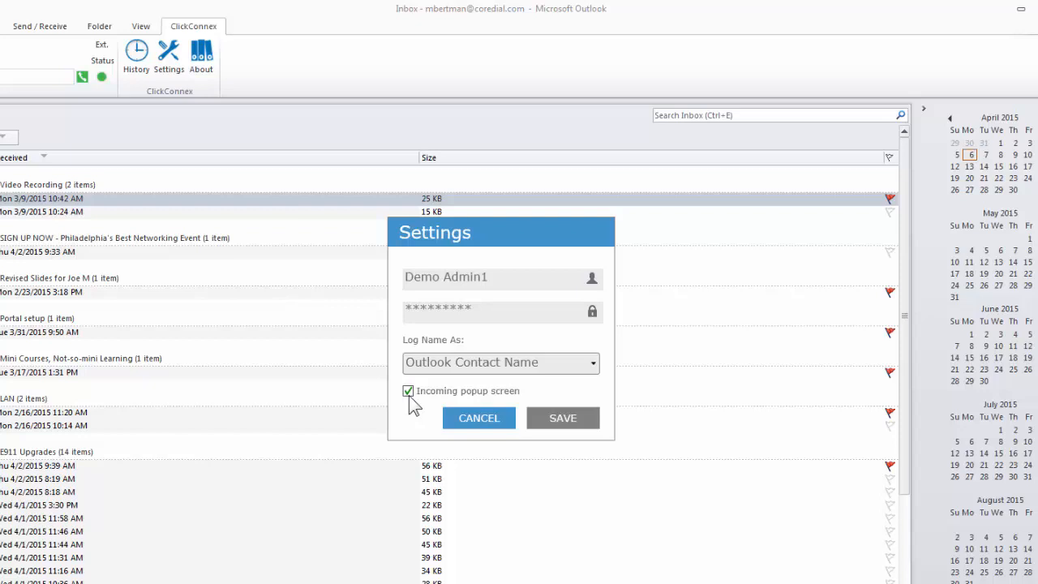
{"action": "left_click", "coordinate": [545, 420]}
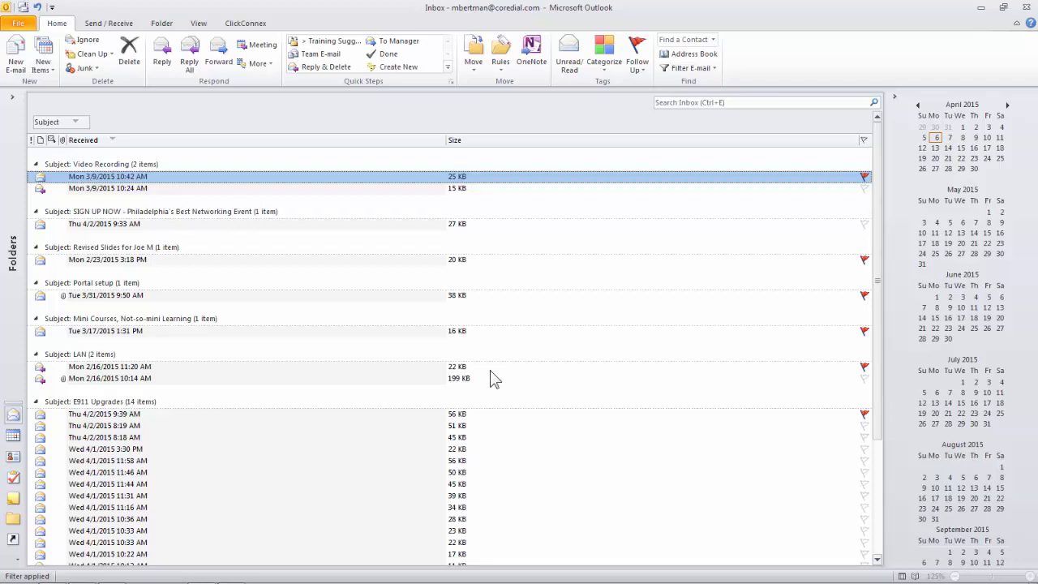
- Open the Outlook contacts and call the business number of the CoreDial U contact
{"action": "left_click", "coordinate": [13, 457]}
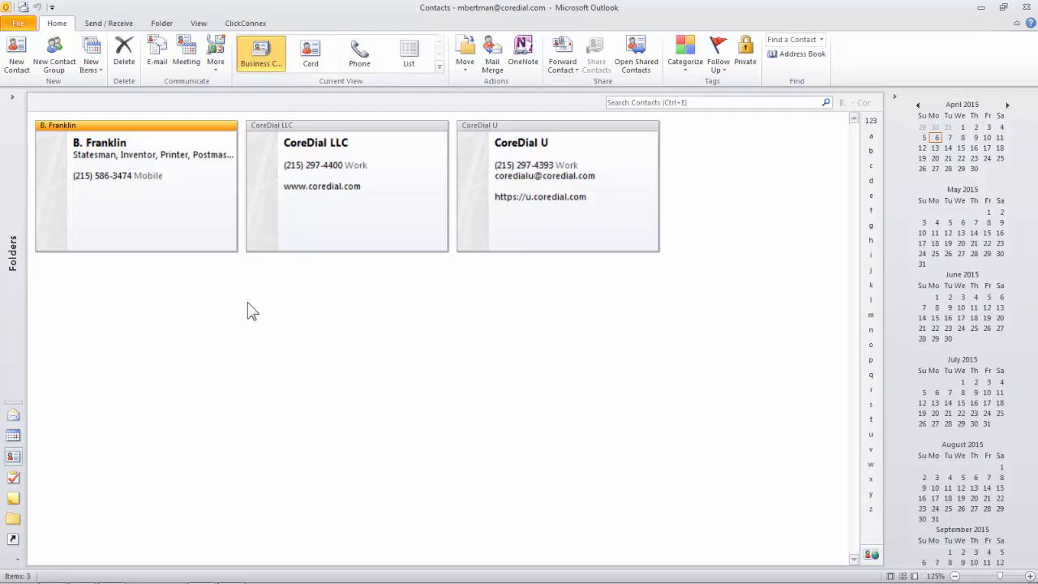
{"action": "right_click", "coordinate": [589, 202]}
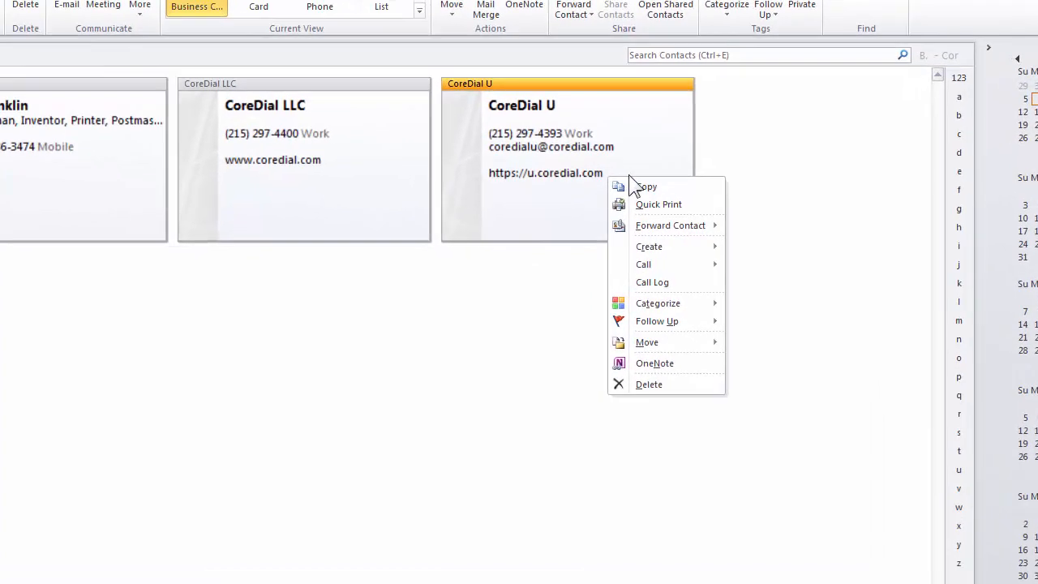
{"action": "mouse_move", "coordinate": [680, 262]}
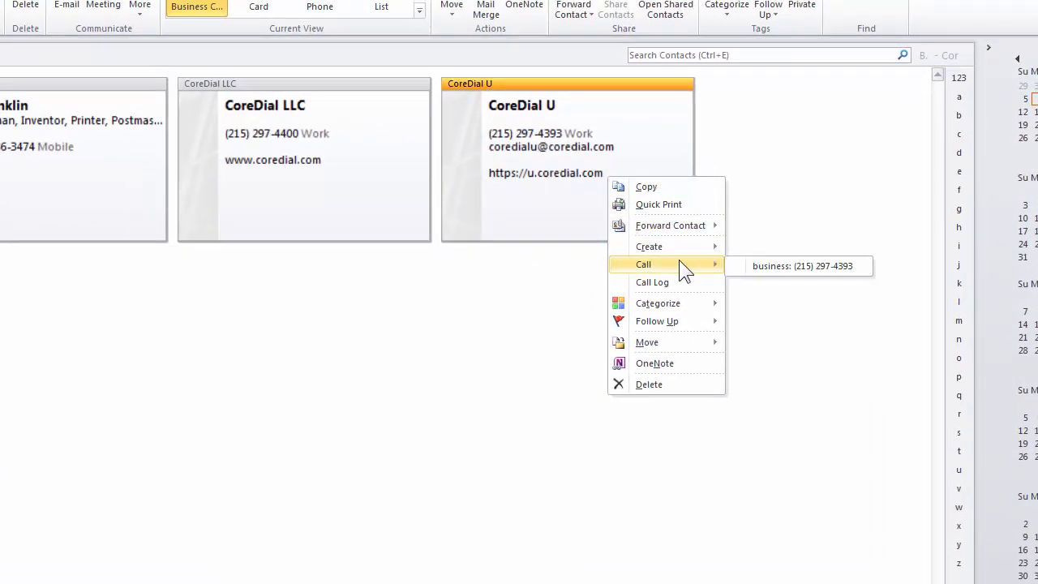
{"action": "left_click", "coordinate": [833, 268]}
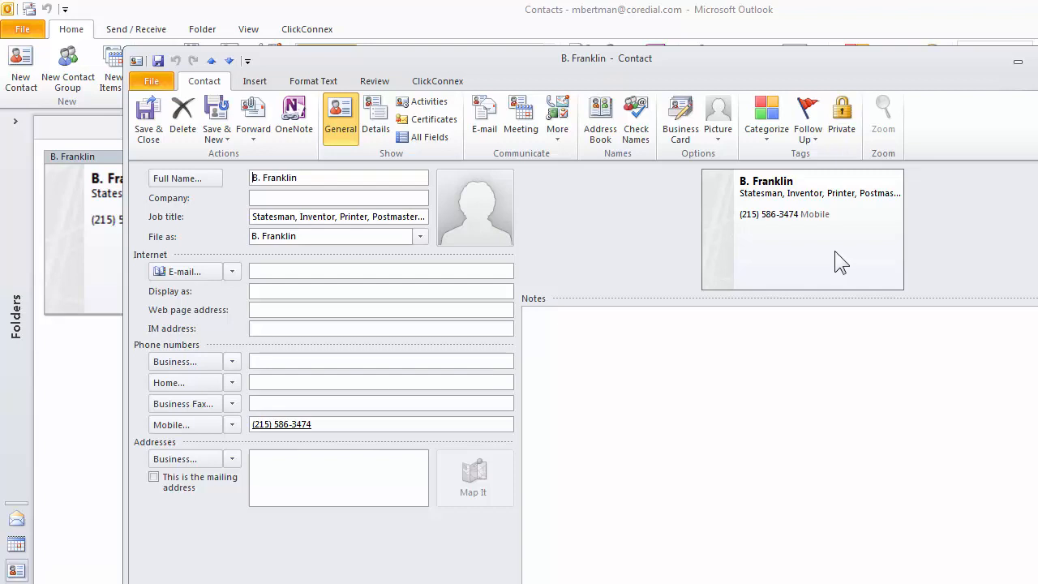
- Close the open contact record and review the ClickConnex call history, closing it when finished
{"action": "key", "text": "Escape"}
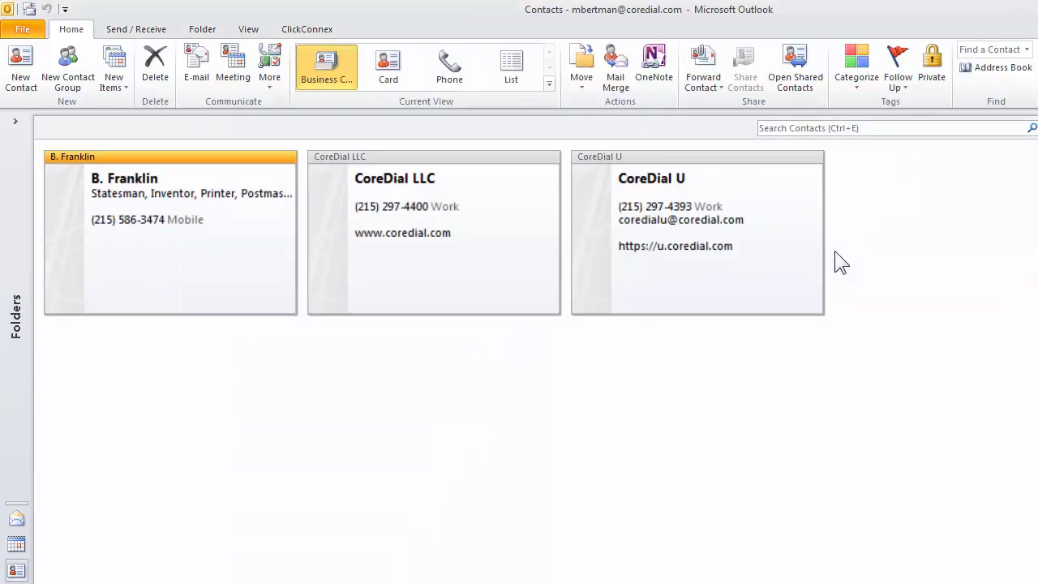
{"action": "left_click", "coordinate": [322, 31]}
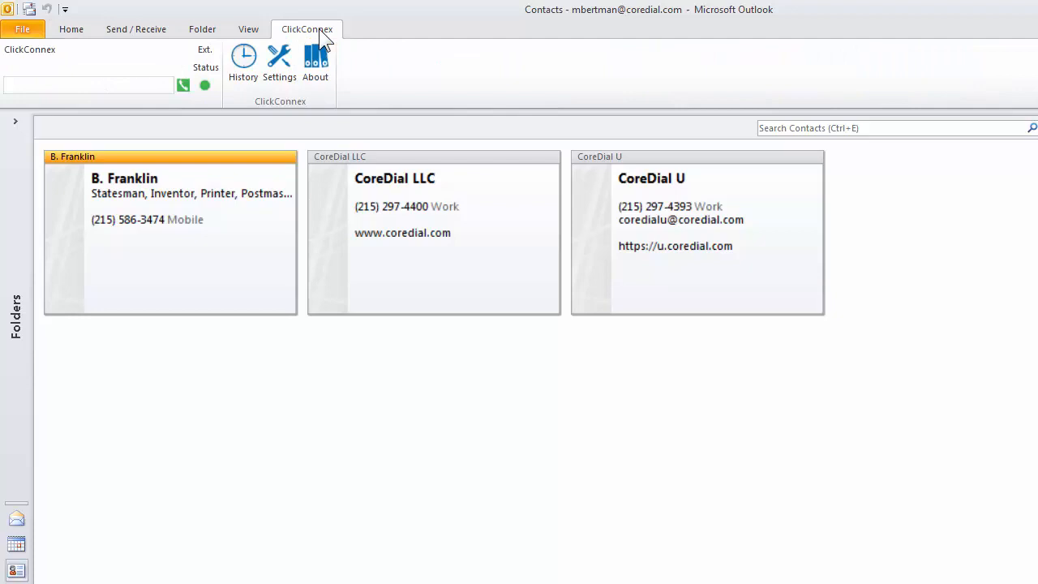
{"action": "left_click", "coordinate": [244, 63]}
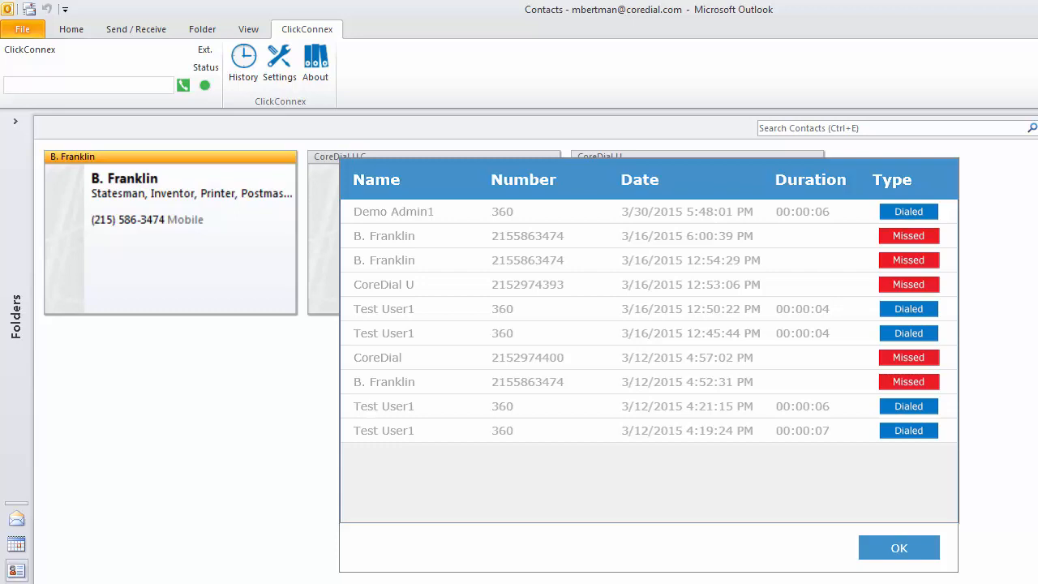
{"action": "left_click", "coordinate": [924, 557]}
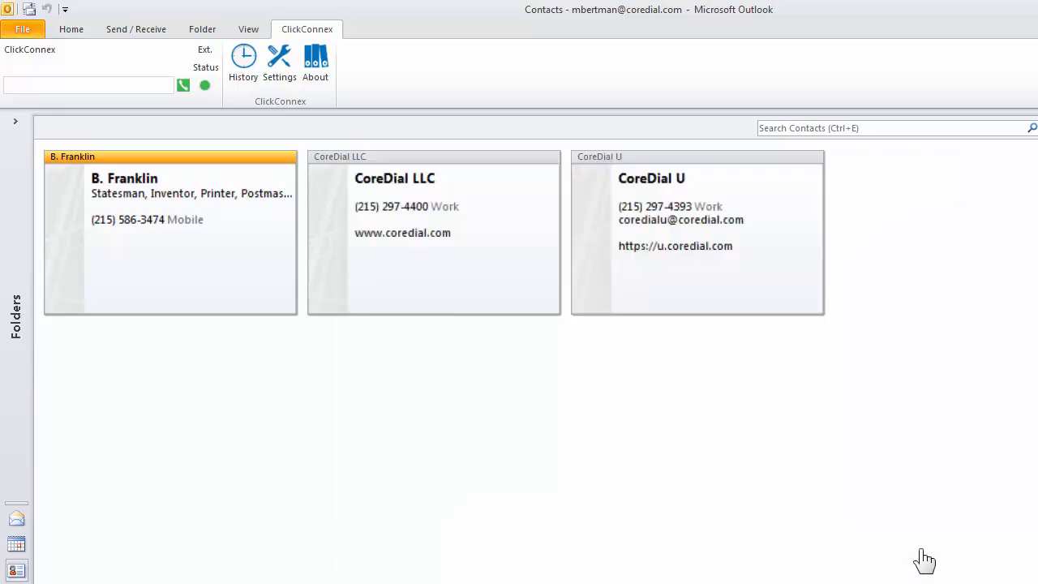